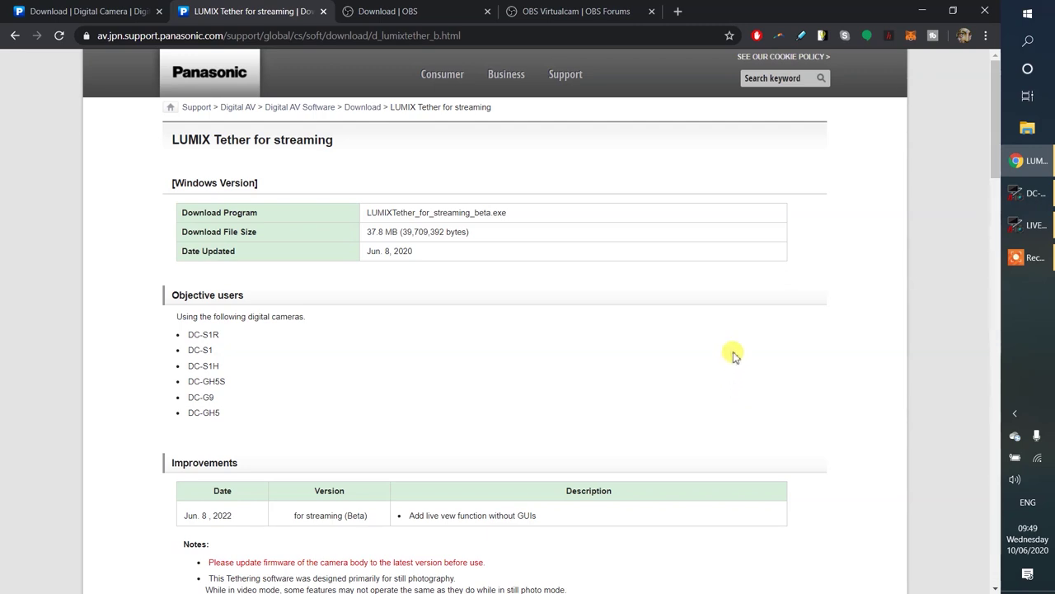
# - Switch to the 'Download | Digital Camera' tab listing Micro Four Thirds firmware versions
pyautogui.click(95, 12)
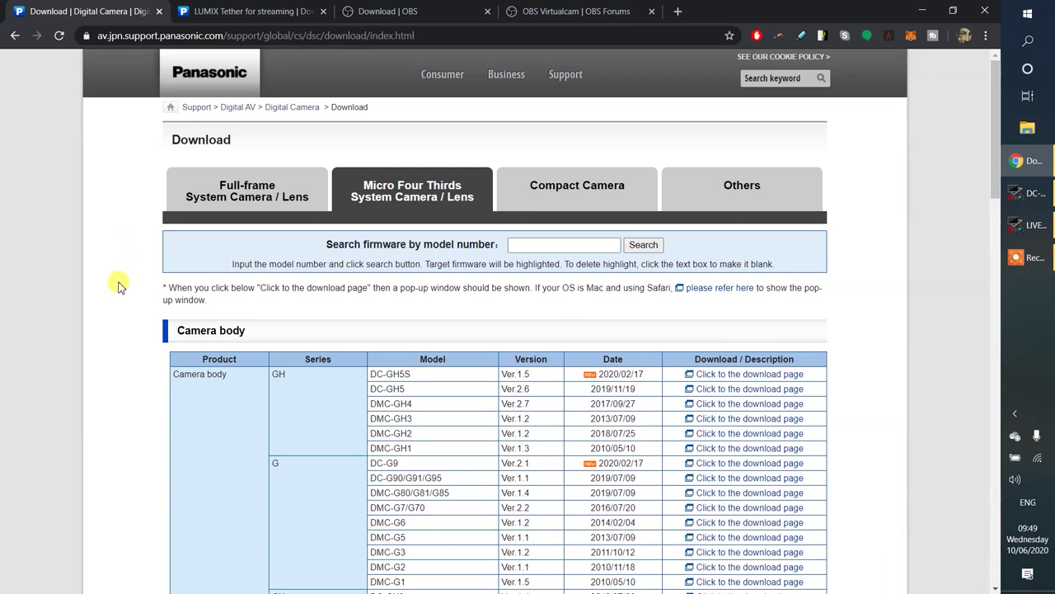
# - Show the Full-frame System Camera / Lens firmware list for DC-S1H, DC-S1R and DC-S1
pyautogui.scroll(-1, 118, 285)
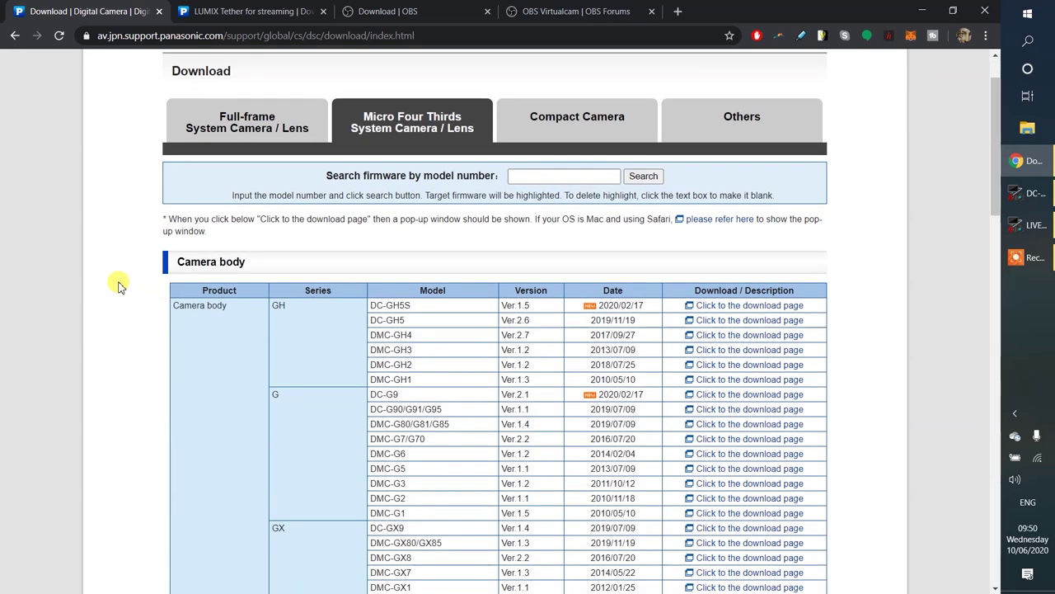
pyautogui.scroll(1, 182, 290)
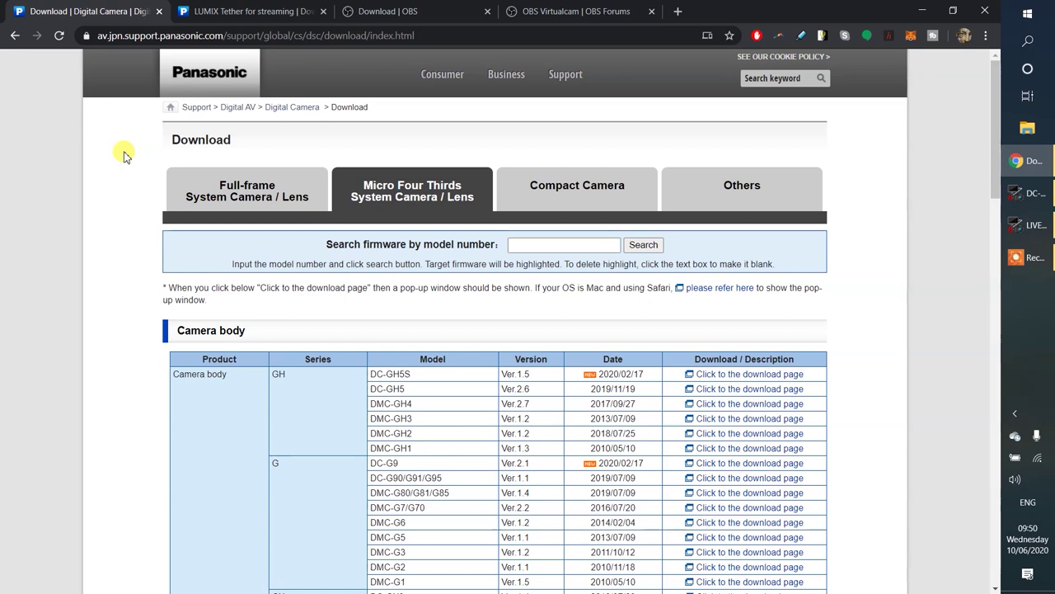
pyautogui.click(145, 36)
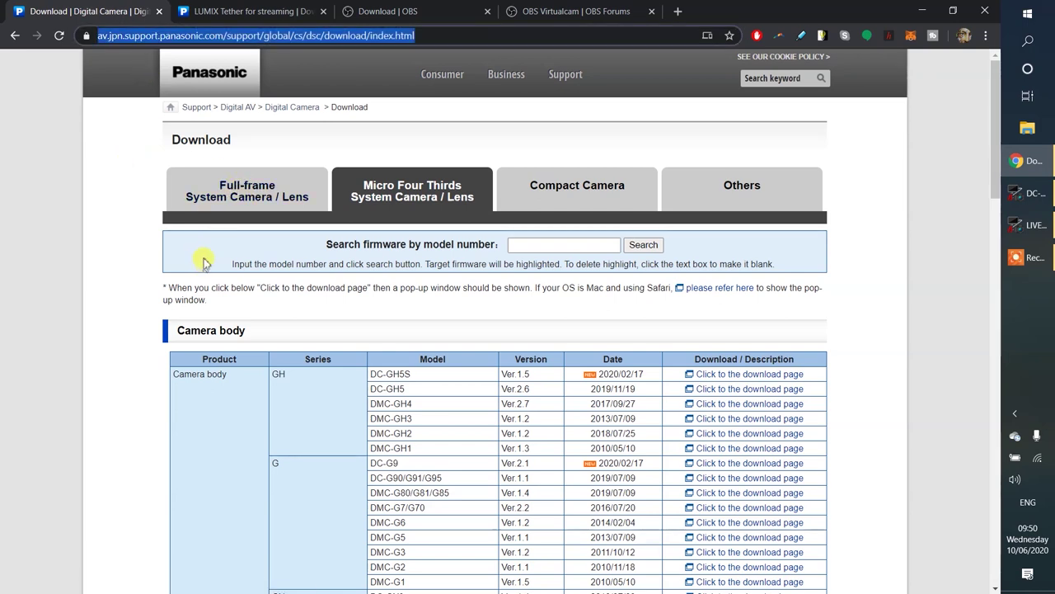
pyautogui.click(248, 190)
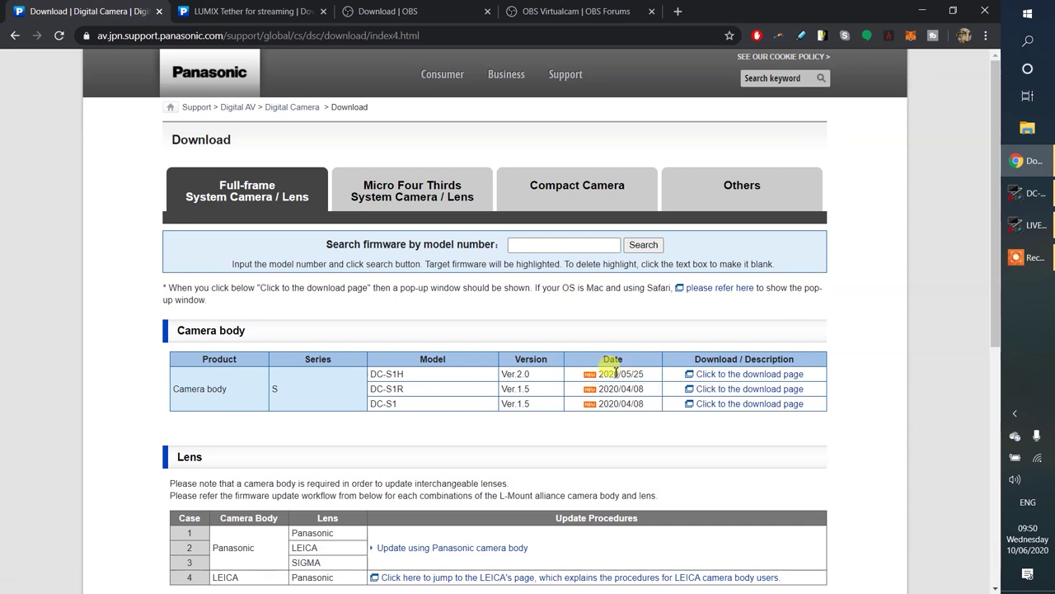
# - Download the DC-S1H Ver.2.0 firmware zip and scroll to the update procedure
pyautogui.click(714, 376)
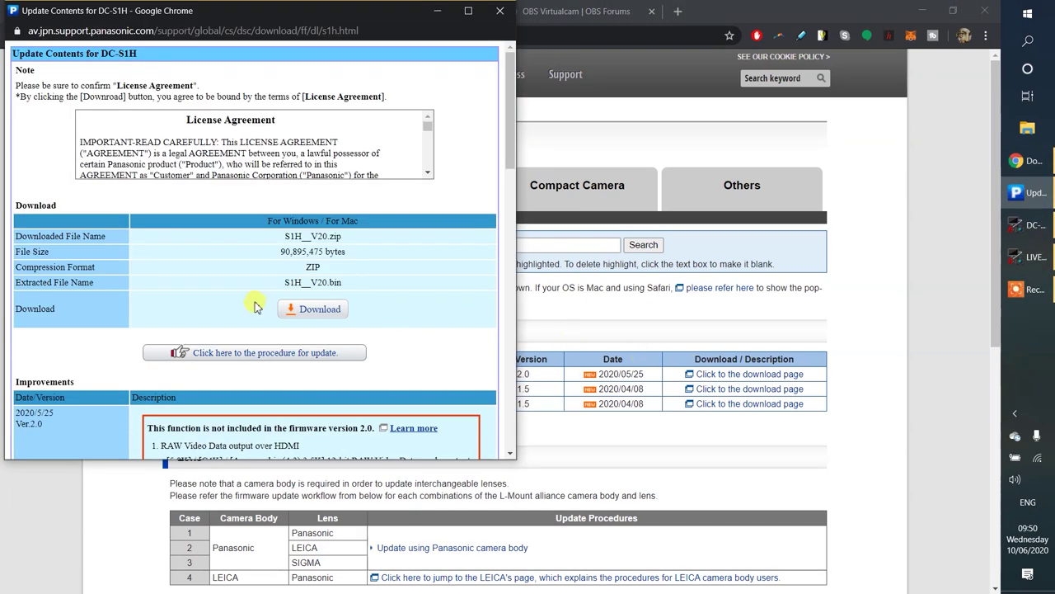
pyautogui.click(314, 308)
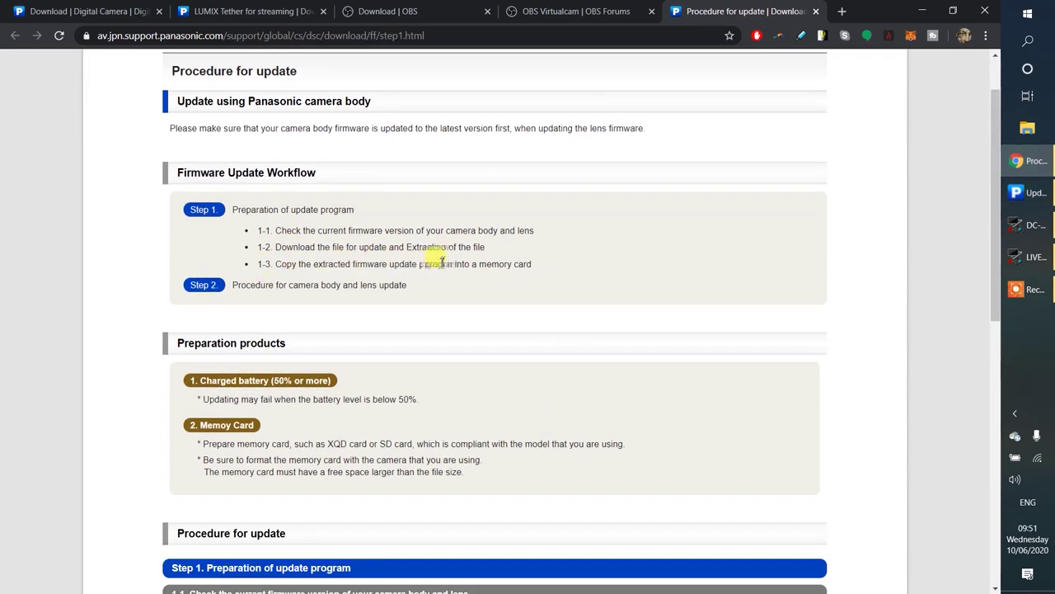
pyautogui.scroll(-3, 508, 270)
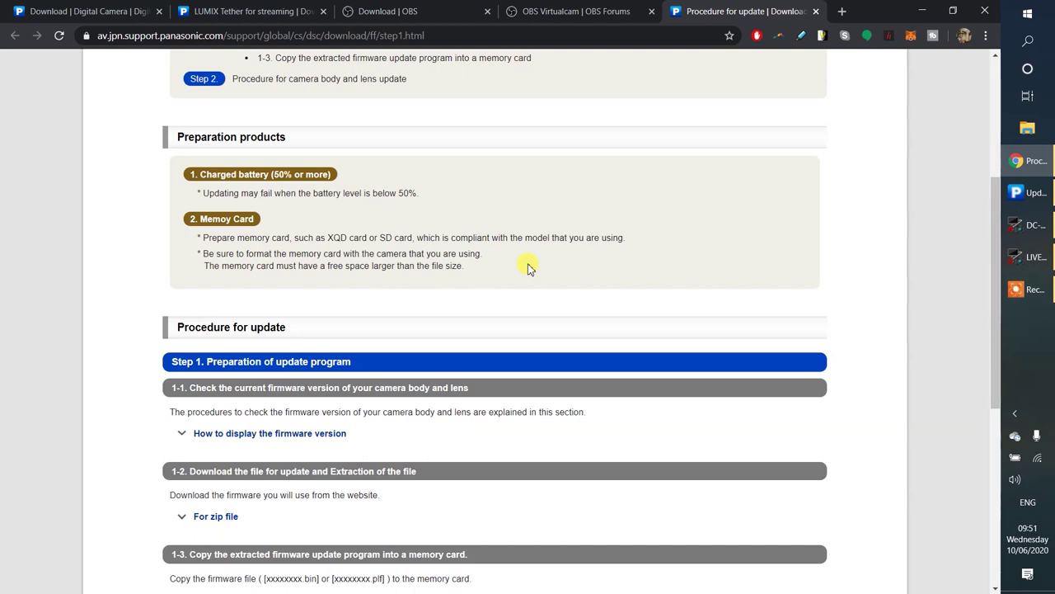
pyautogui.scroll(-4, 529, 268)
pyautogui.scroll(-1, 529, 268)
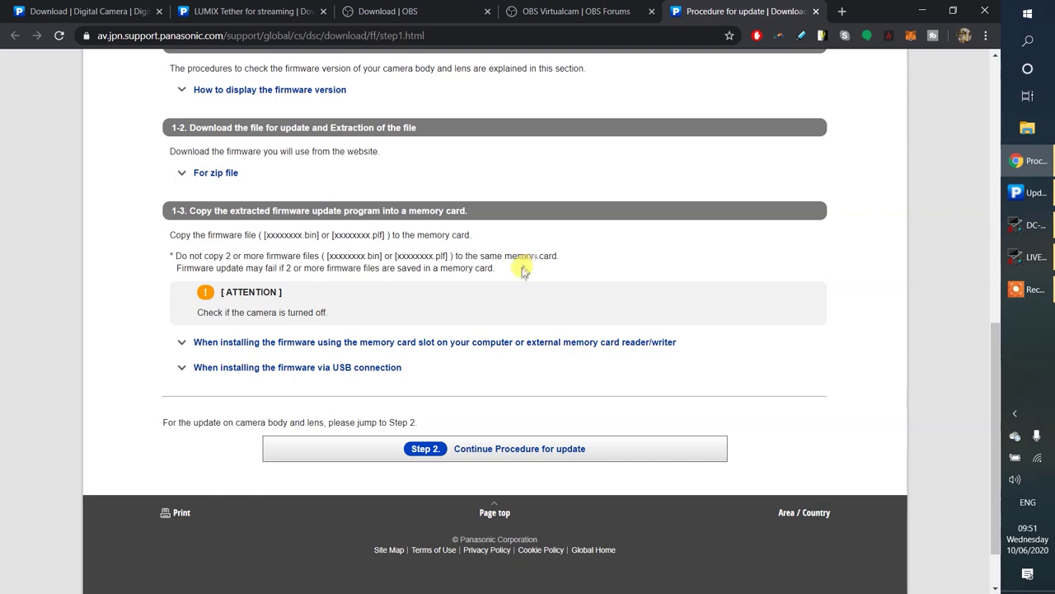
# - Expand the memory card slot instructions and highlight the .plf firmware file extension
pyautogui.click(318, 342)
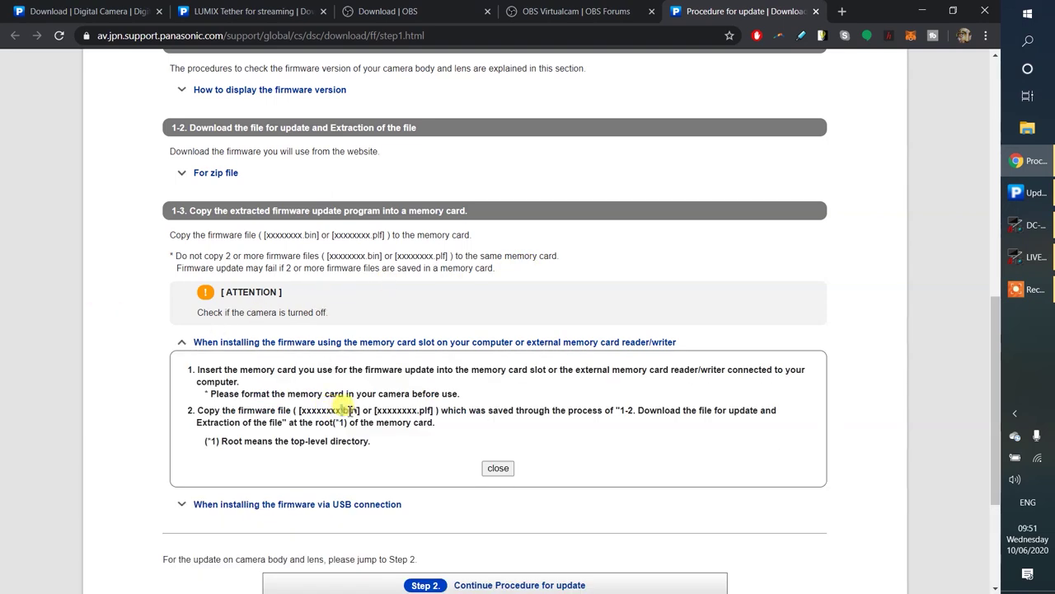
pyautogui.doubleClick(348, 410)
pyautogui.doubleClick(426, 409)
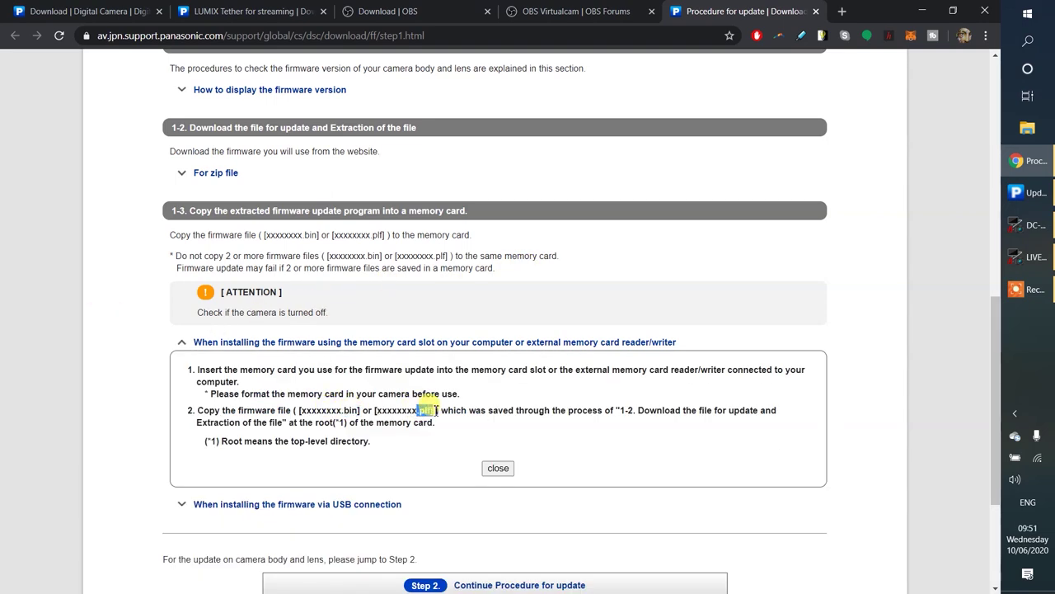
pyautogui.scroll(-1, 419, 433)
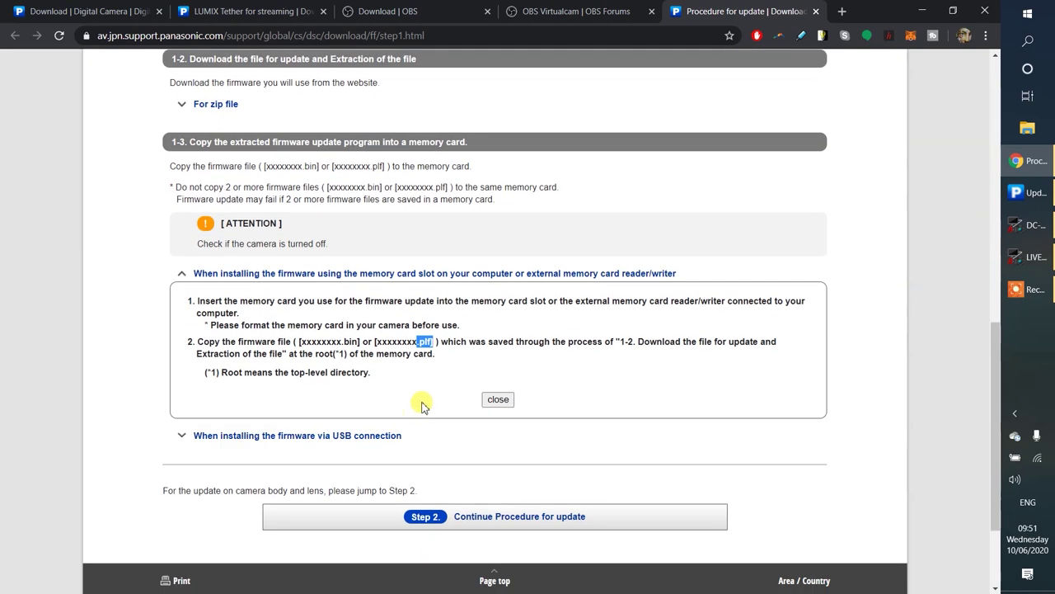
pyautogui.scroll(-1, 421, 417)
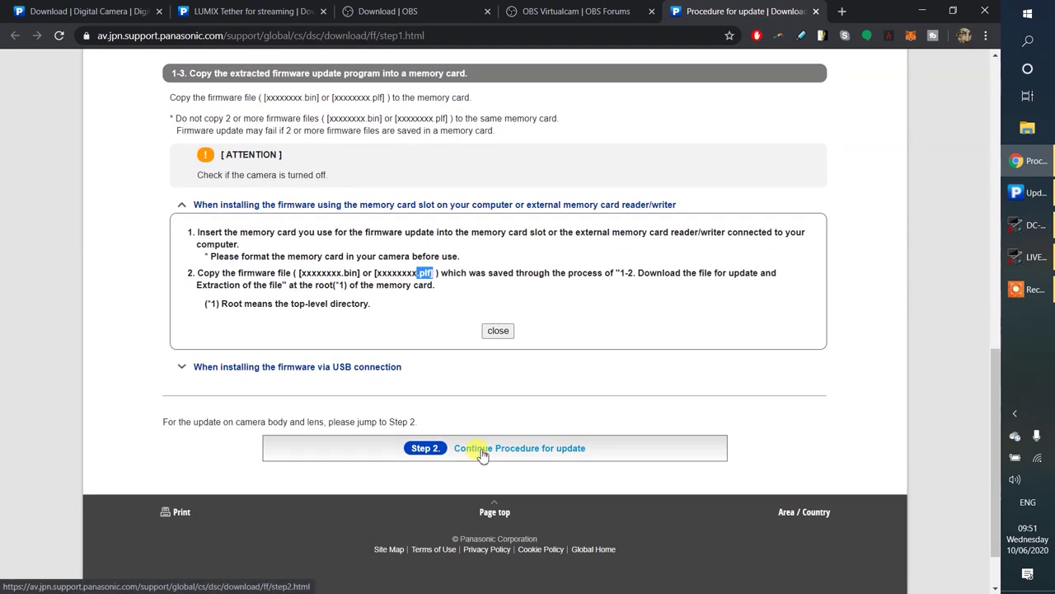
# - Read the Step 2 update procedure through 'Update completed.', then return to the firmware list
pyautogui.click(482, 454)
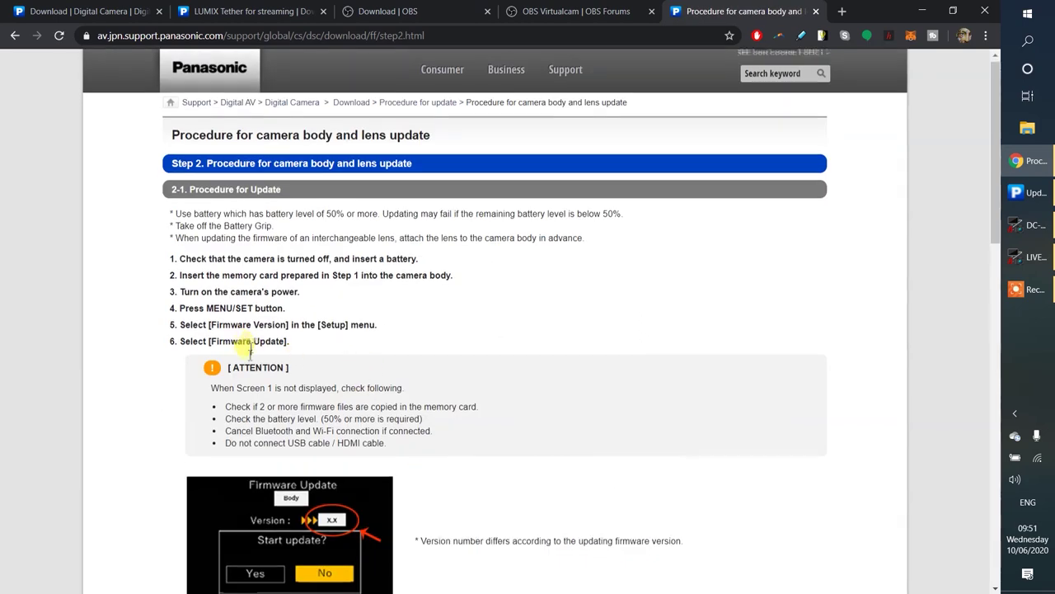
pyautogui.scroll(-2, 142, 297)
pyautogui.scroll(1, 142, 296)
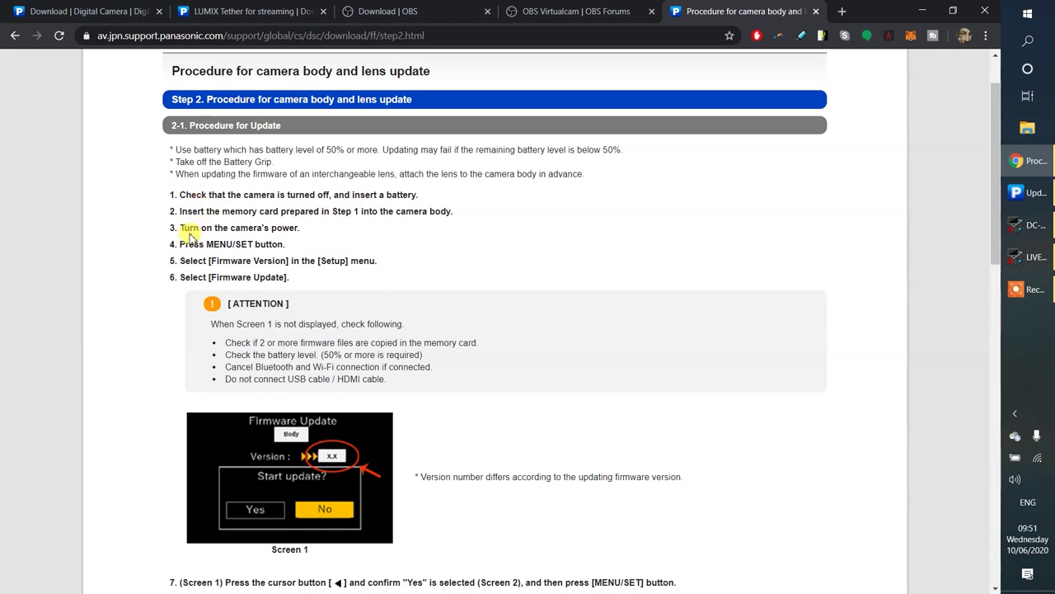
pyautogui.scroll(-1, 191, 264)
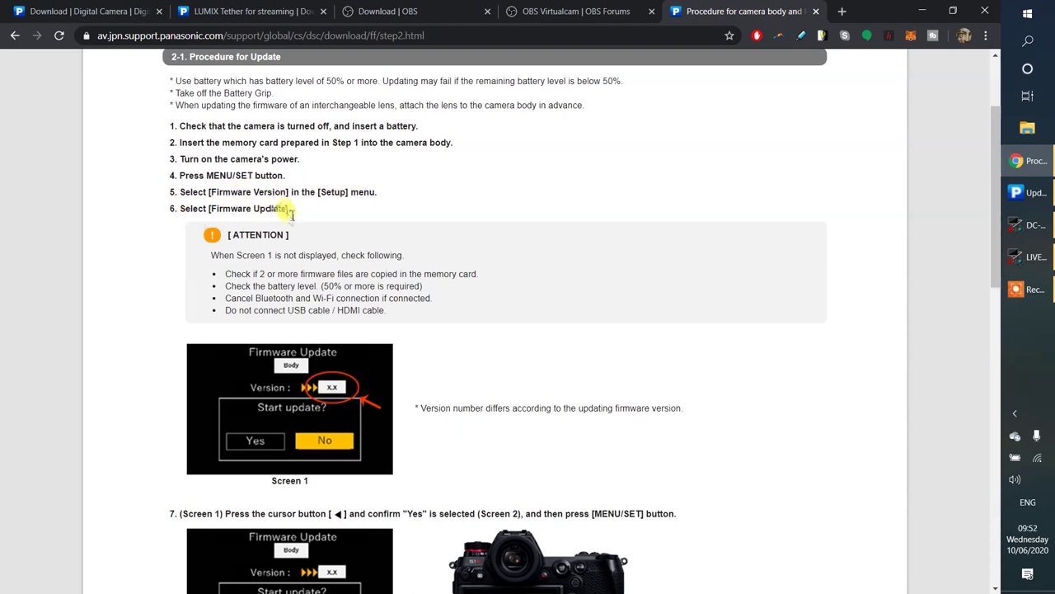
pyautogui.scroll(-2, 284, 212)
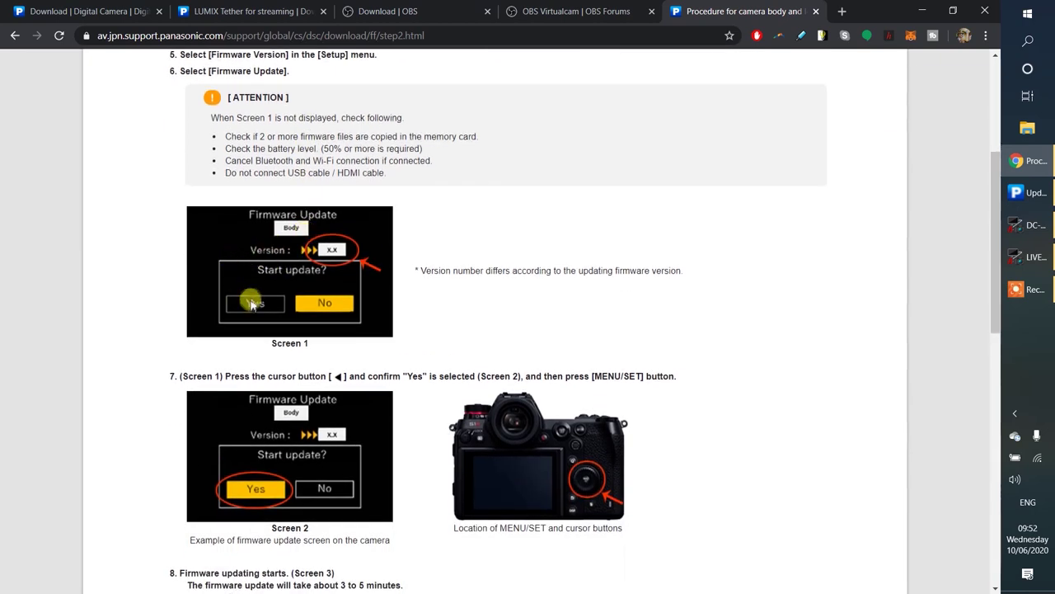
pyautogui.scroll(-6, 258, 309)
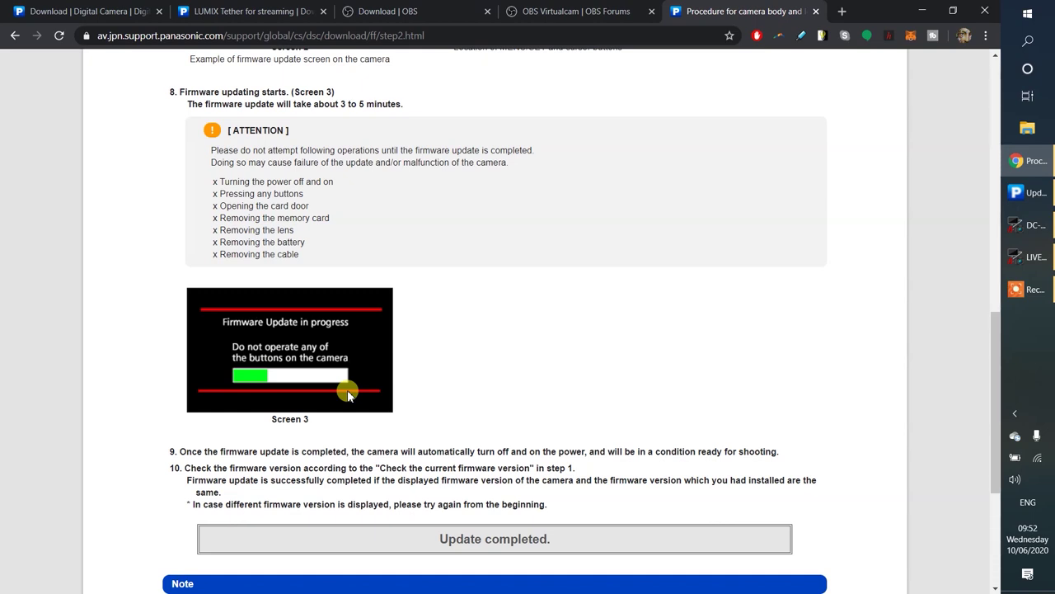
pyautogui.hotkey('ctrl', '1')
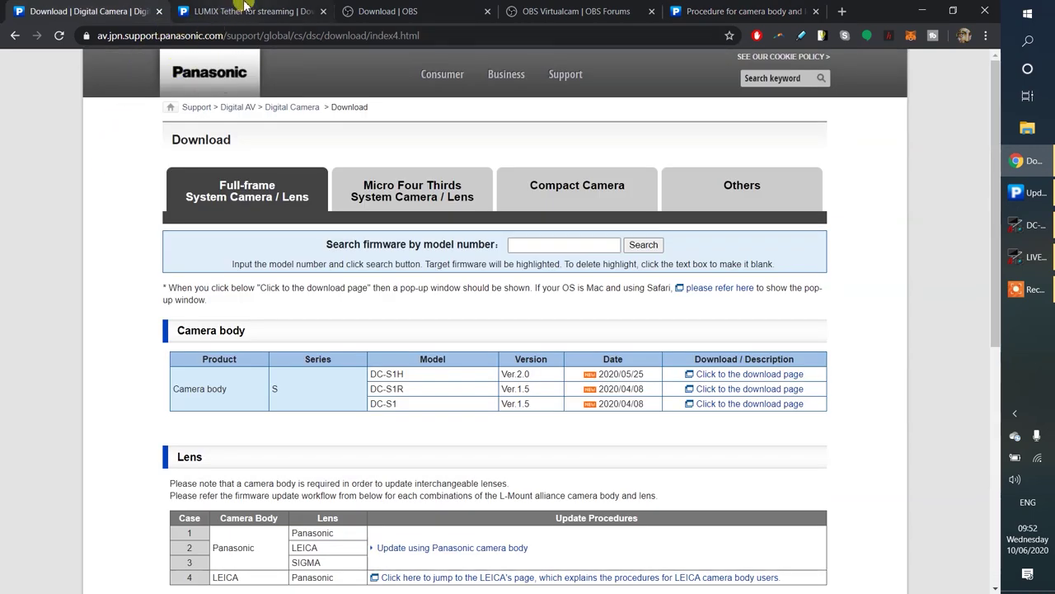
# - Review LUMIX Tether's Download Procedure, then show the OBS Studio 25.0.8 download page
pyautogui.click(246, 6)
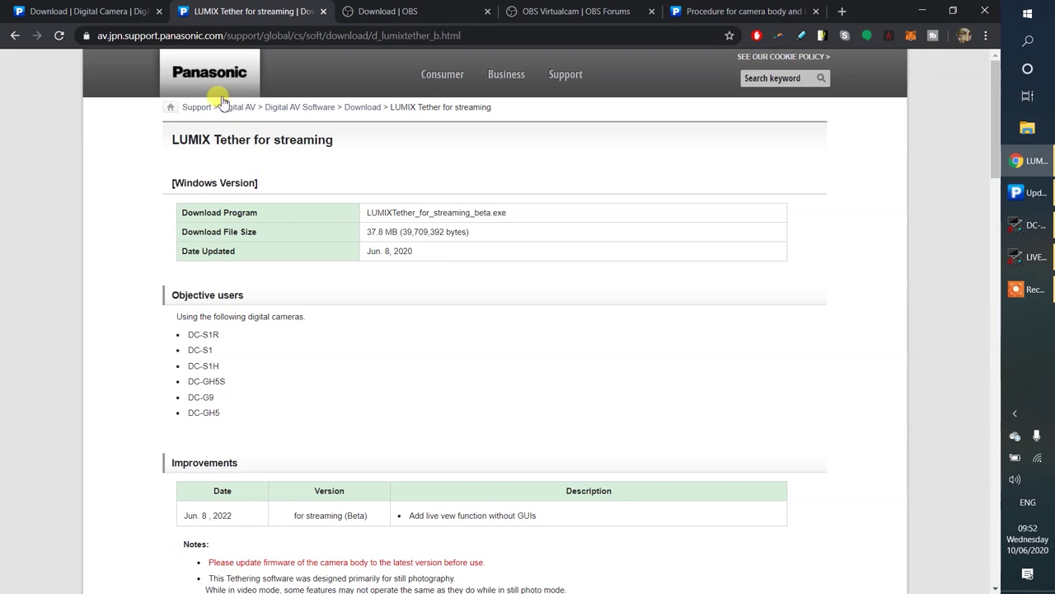
pyautogui.scroll(-10, 217, 272)
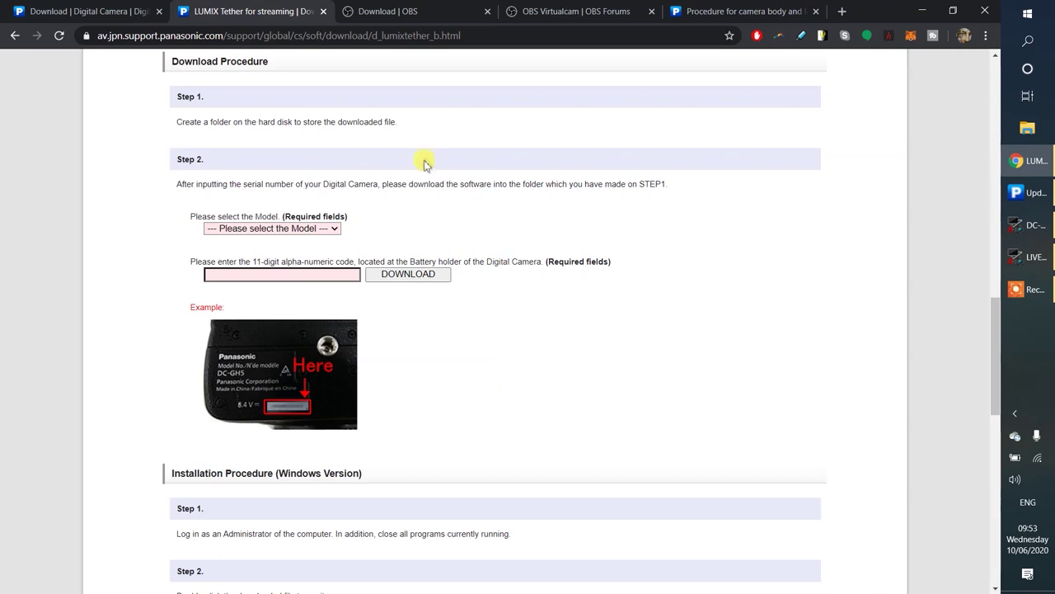
pyautogui.click(386, 10)
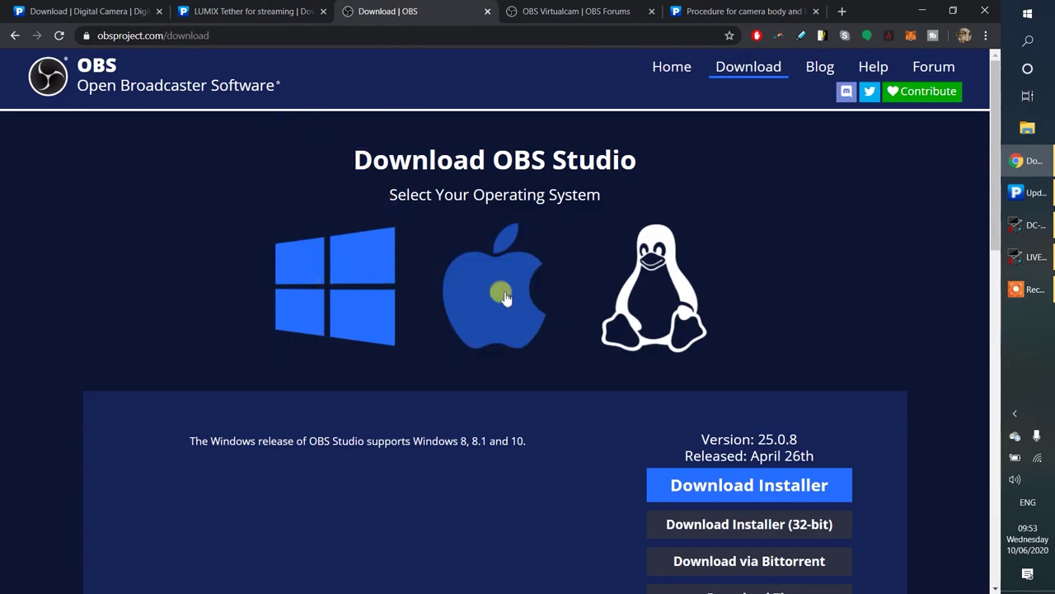
# - Show the OBS Virtualcam 2.0.5 page and launch LUMIX Tether for streaming via Windows search
pyautogui.click(572, 11)
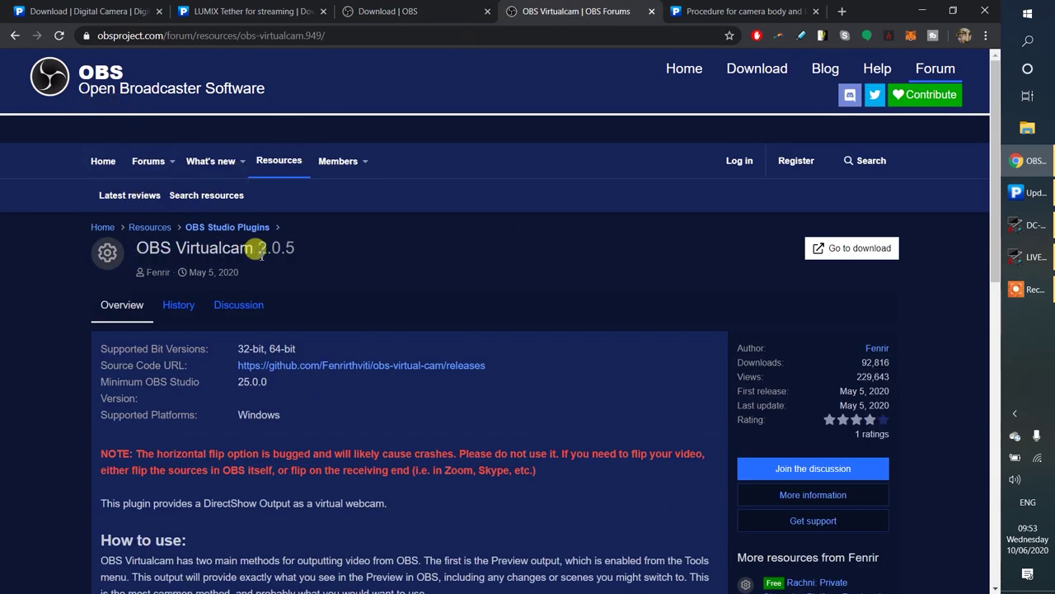
pyautogui.press('super')
pyautogui.write('lumix')
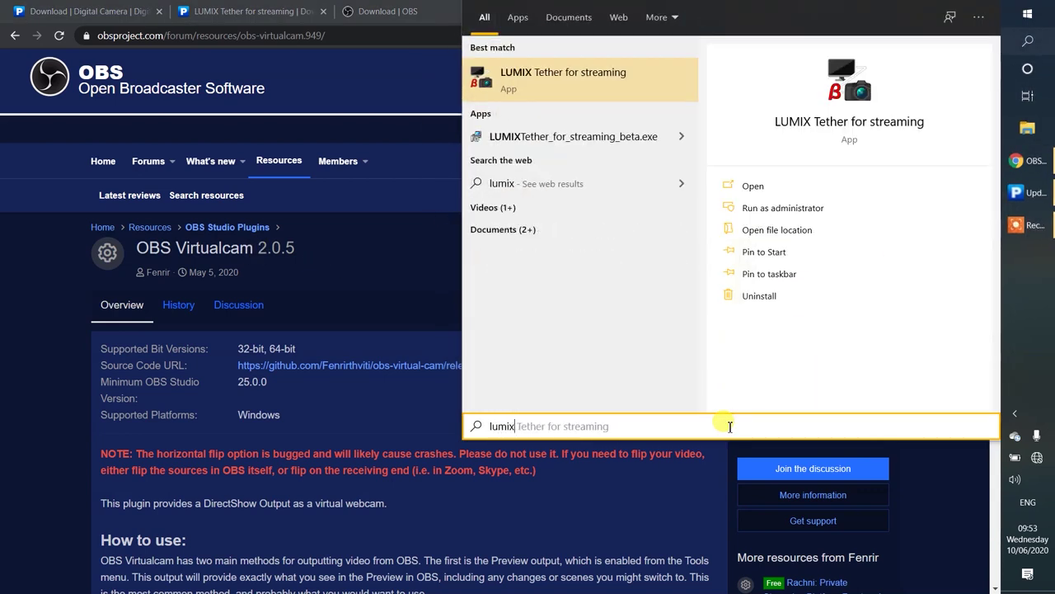
pyautogui.press('Return')
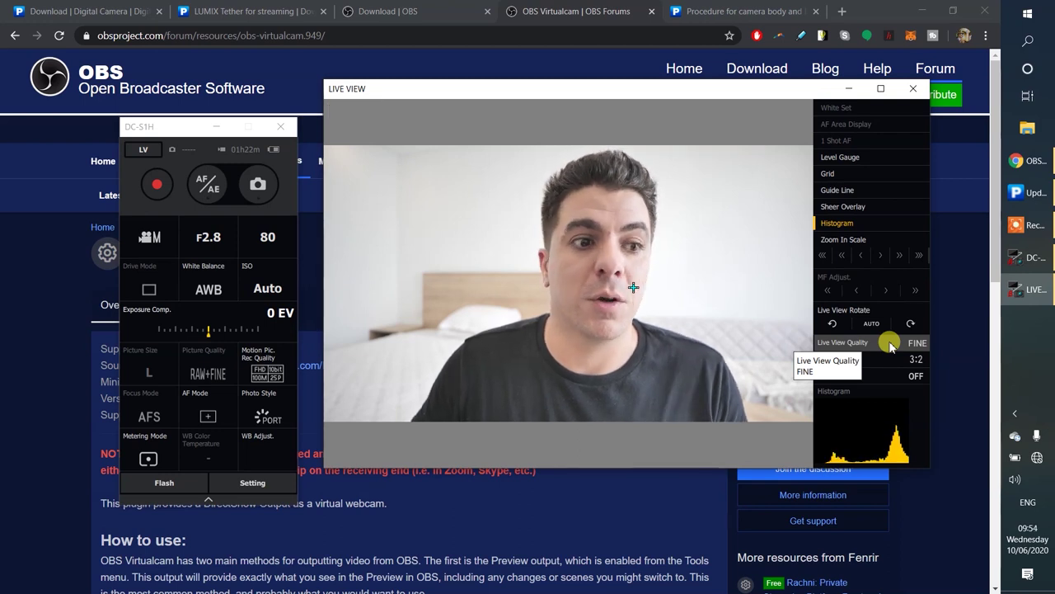
# - Open LUMIX Tether's LIVE VIEW window at FINE quality and launch OBS Studio 25.0.8
pyautogui.click(890, 346)
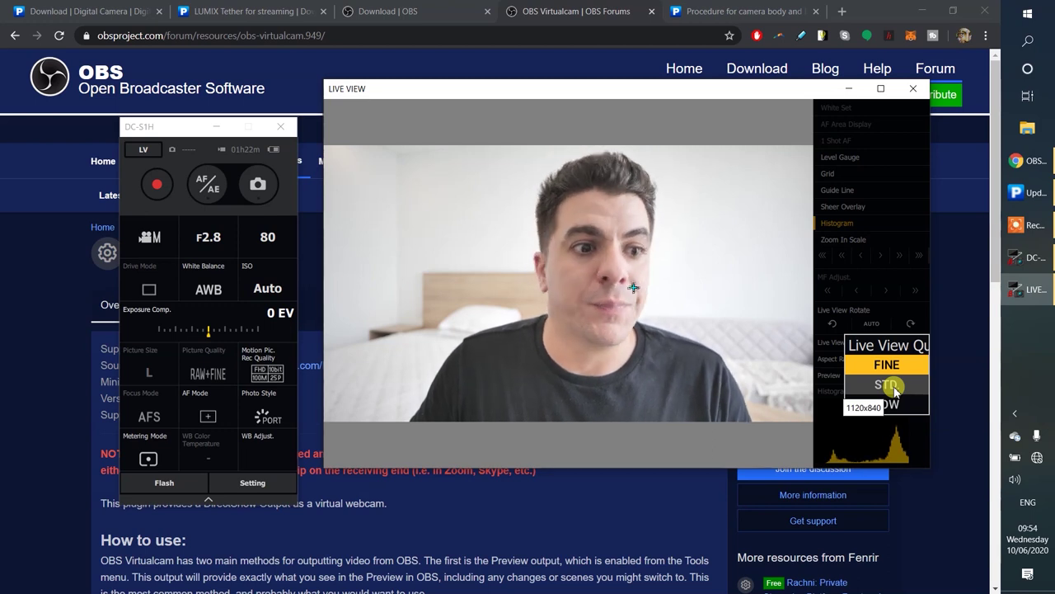
pyautogui.click(886, 364)
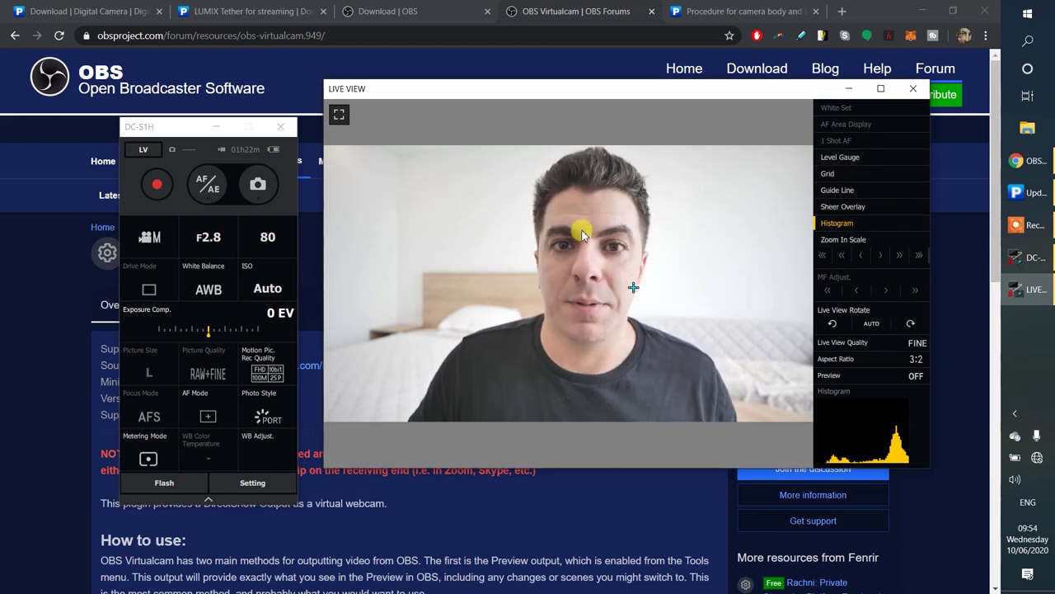
pyautogui.click(340, 116)
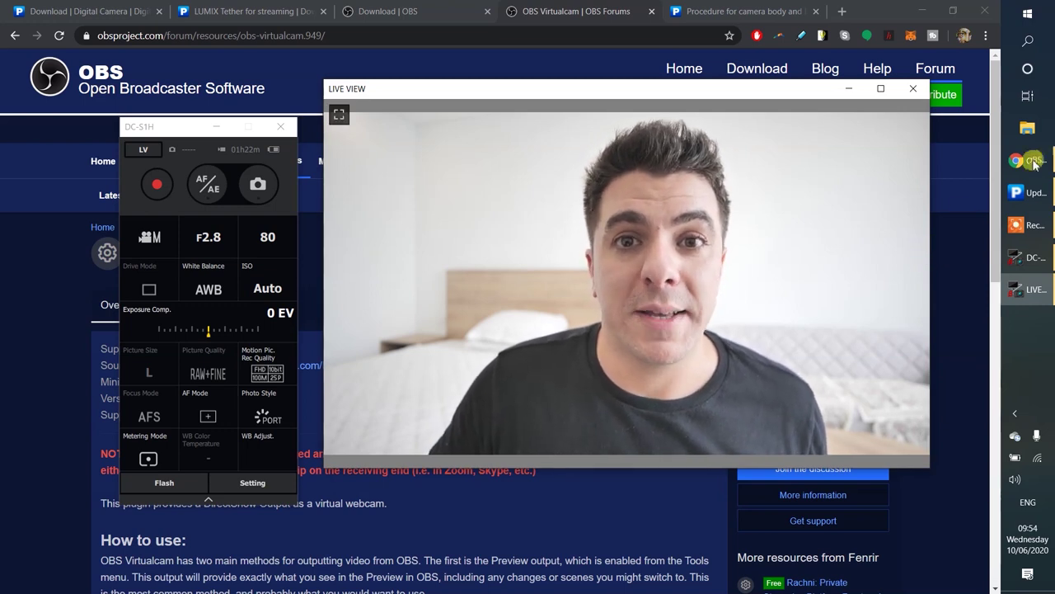
pyautogui.click(1027, 49)
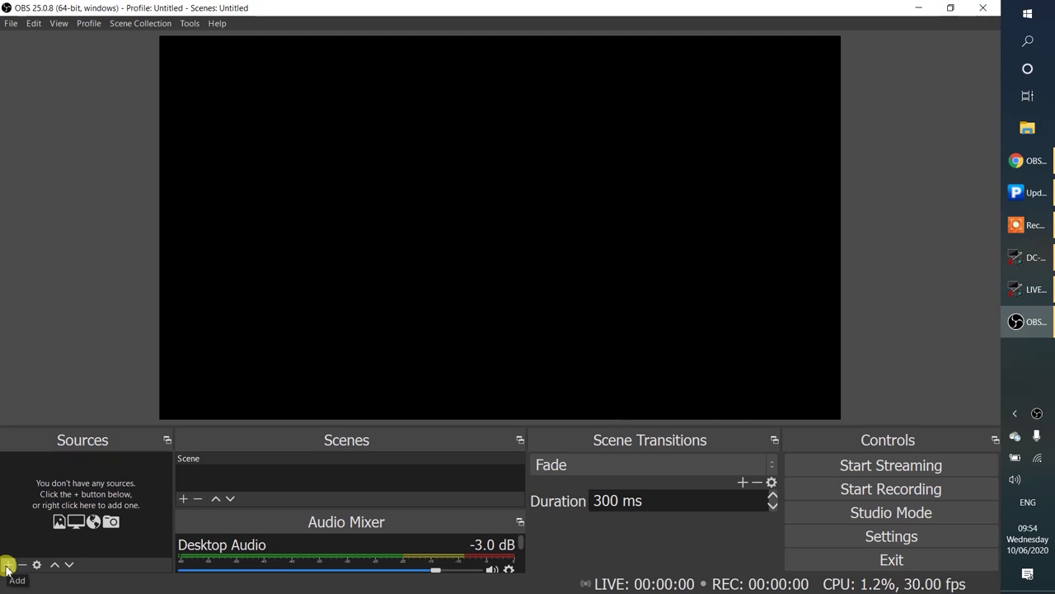
pyautogui.click(6, 565)
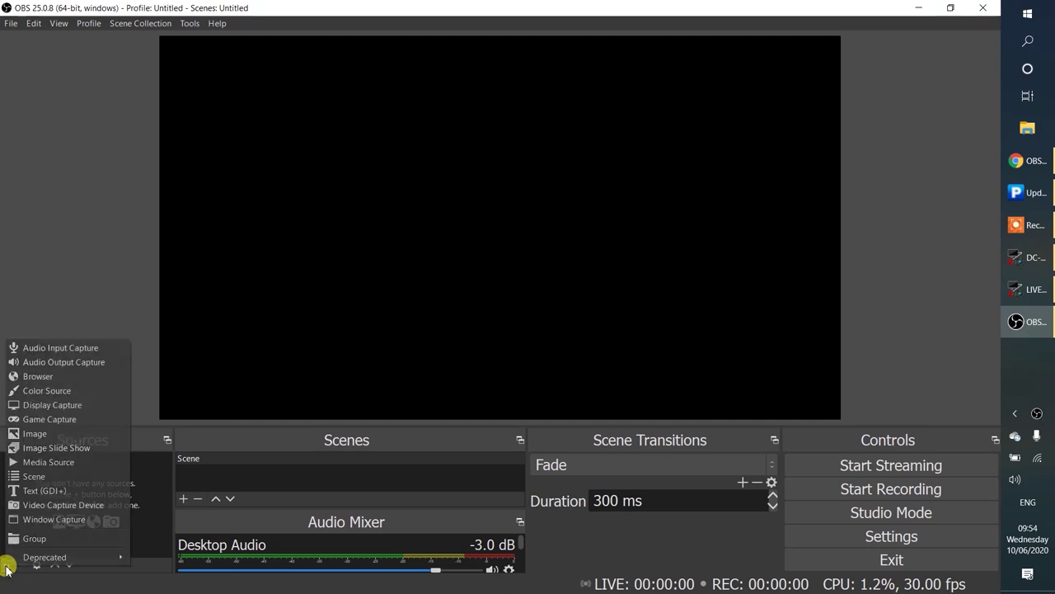
# - Add a Window Capture source capturing [LUMIXTether.exe]: LIVE VIEW
pyautogui.click(50, 519)
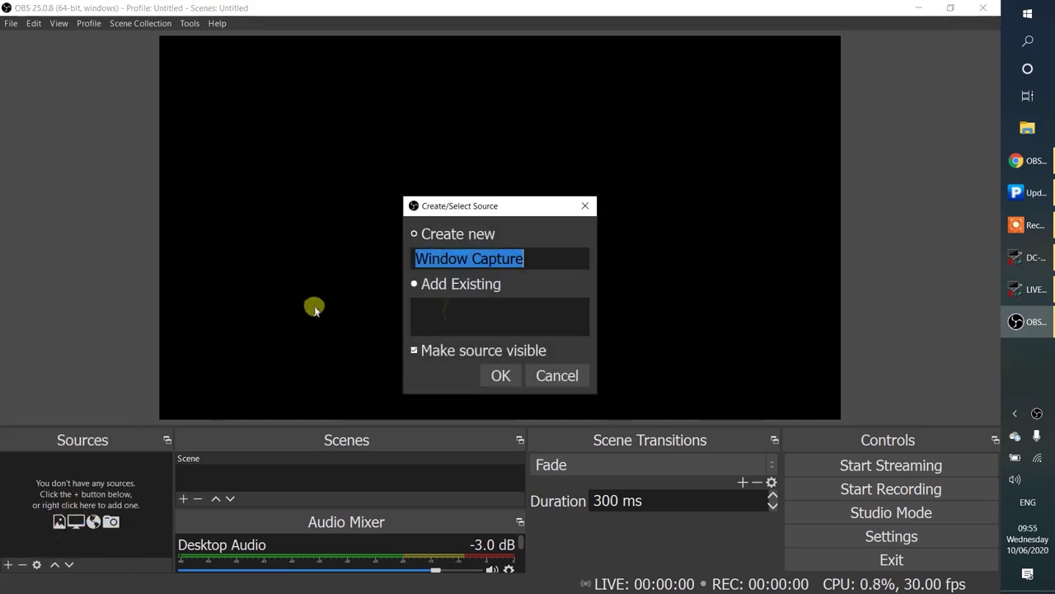
pyautogui.click(497, 375)
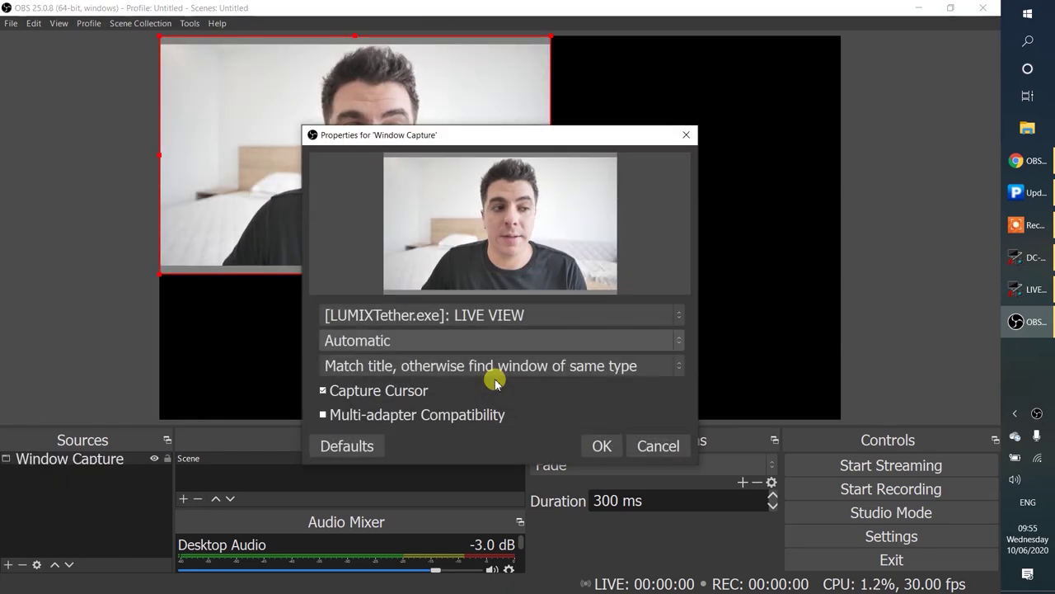
pyautogui.click(487, 316)
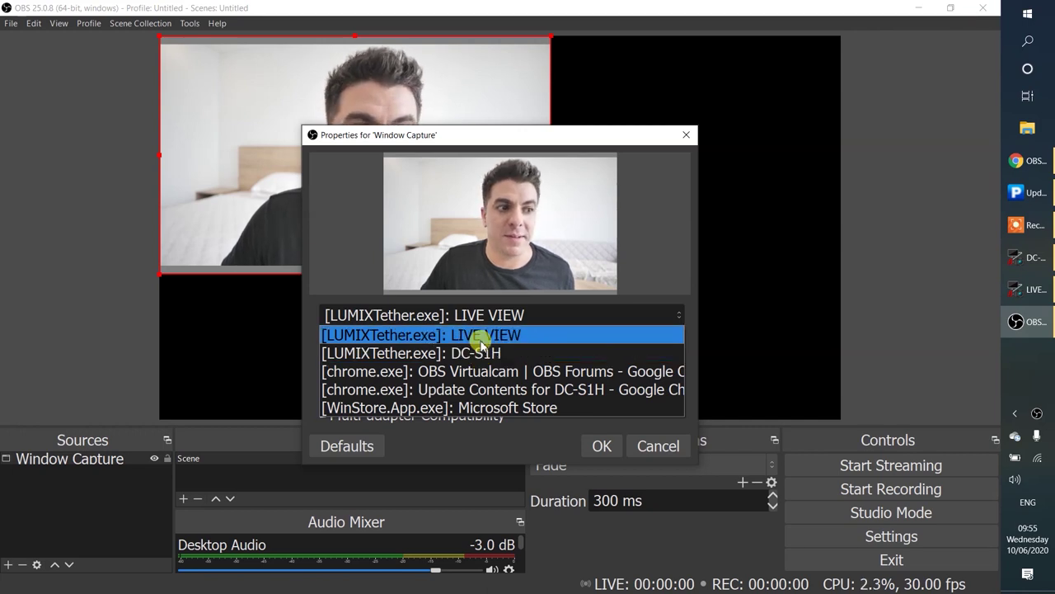
pyautogui.click(482, 339)
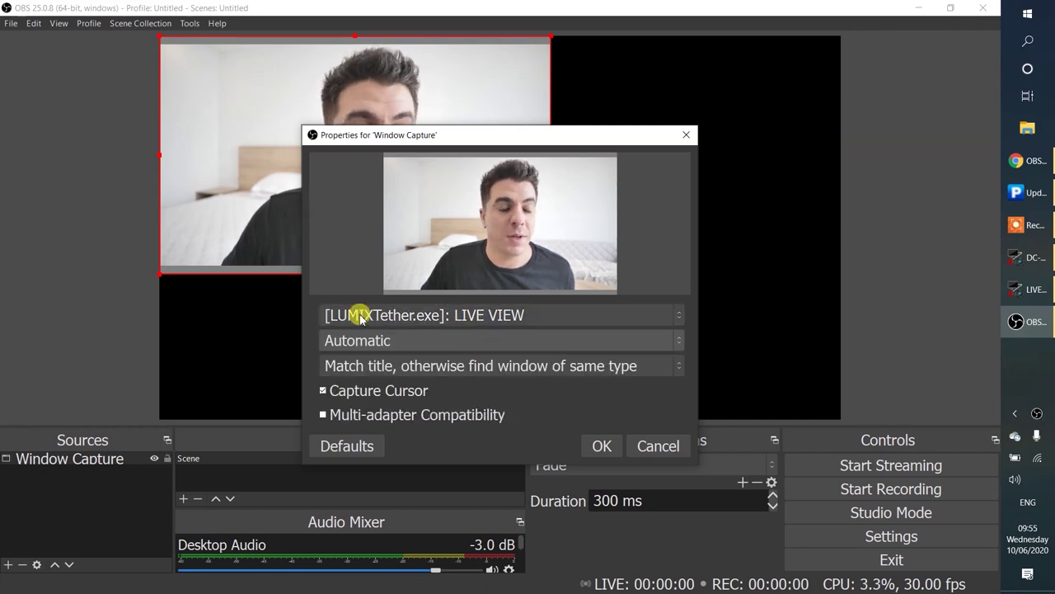
pyautogui.click(435, 310)
pyautogui.click(436, 310)
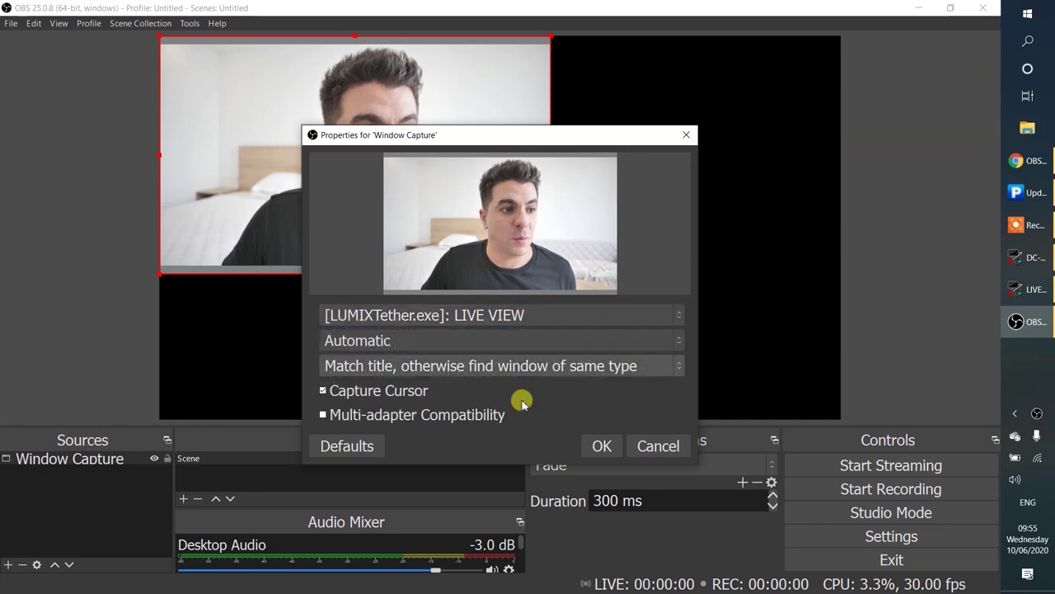
pyautogui.click(605, 446)
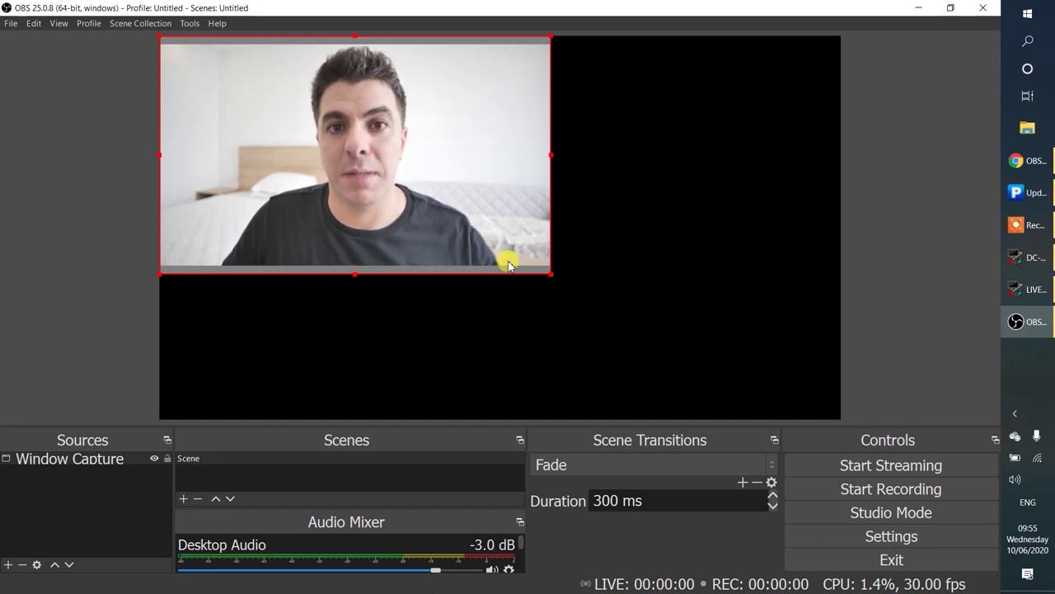
# - Resize the Window Capture source so the camera feed fills the entire OBS canvas
pyautogui.moveTo(551, 273); pyautogui.dragTo(821, 459)
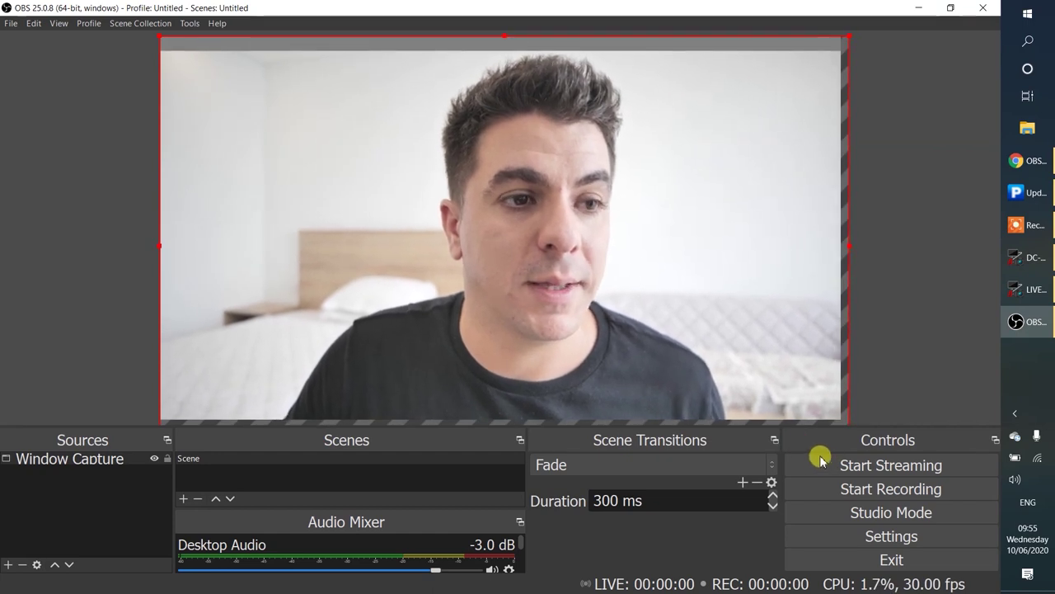
pyautogui.moveTo(849, 38); pyautogui.dragTo(762, 137)
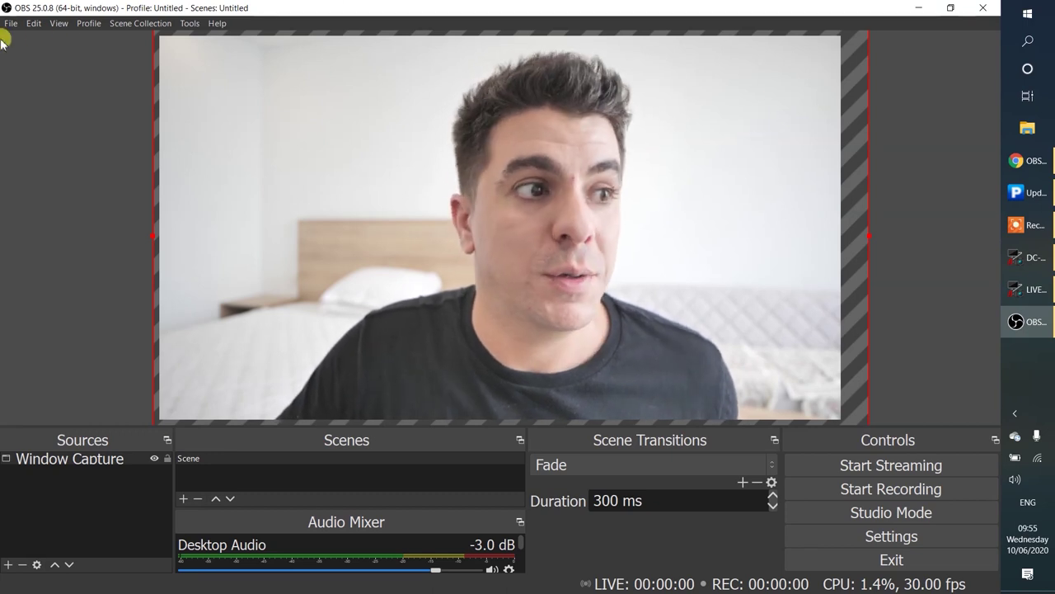
# - Start VirtualCam from the Tools menu with OBS-Camera as the target camera
pyautogui.moveTo(185, 25)
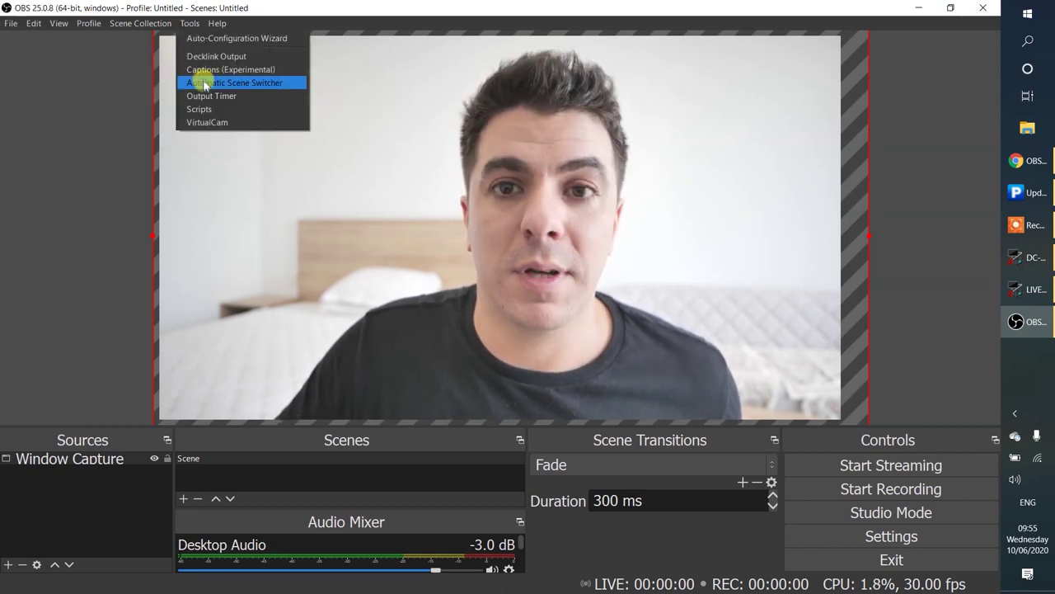
pyautogui.click(198, 123)
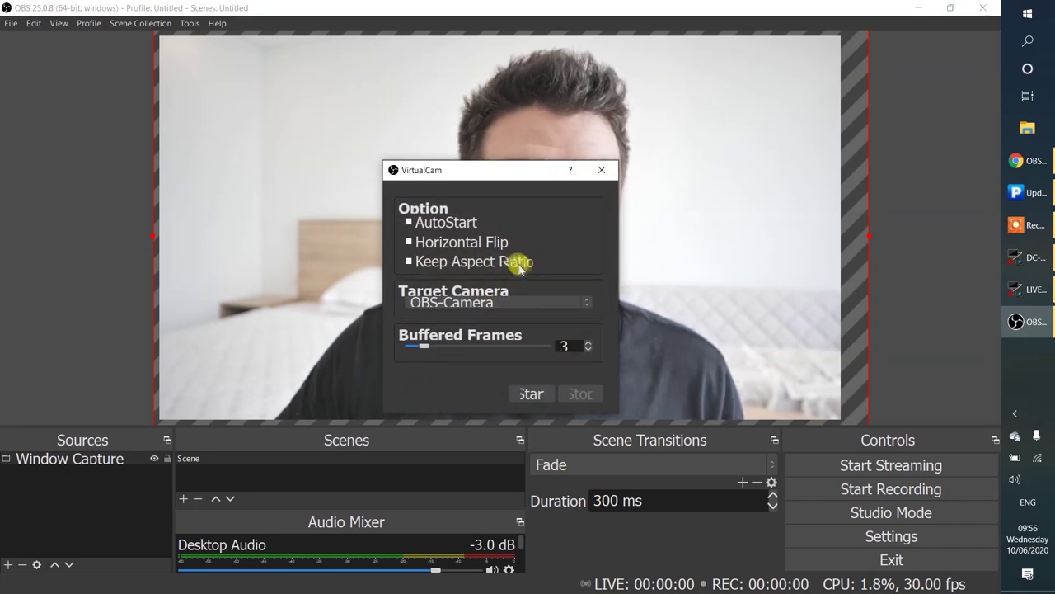
pyautogui.click(551, 305)
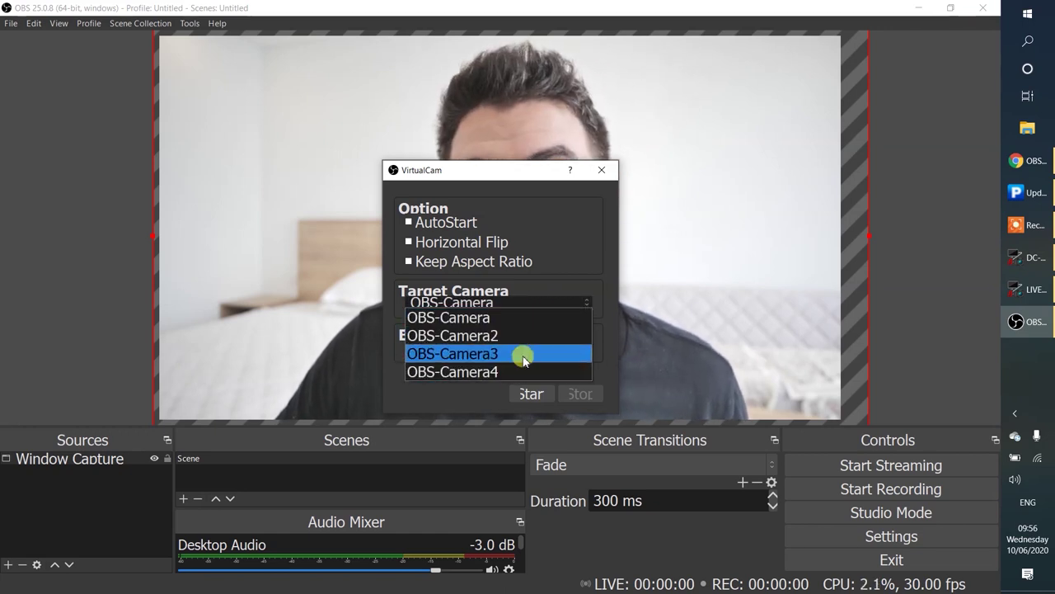
pyautogui.click(527, 304)
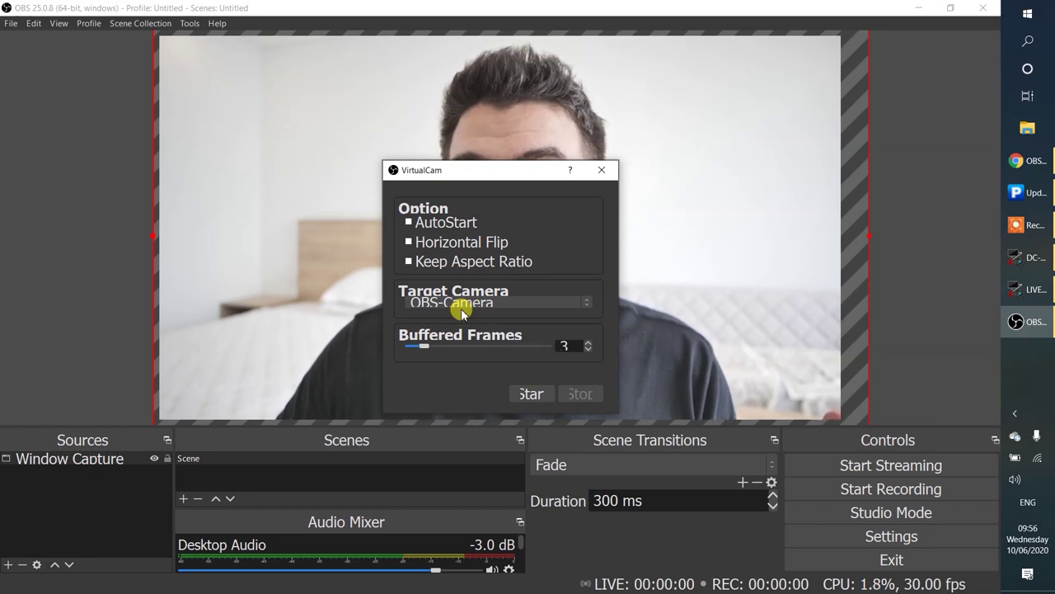
pyautogui.click(535, 394)
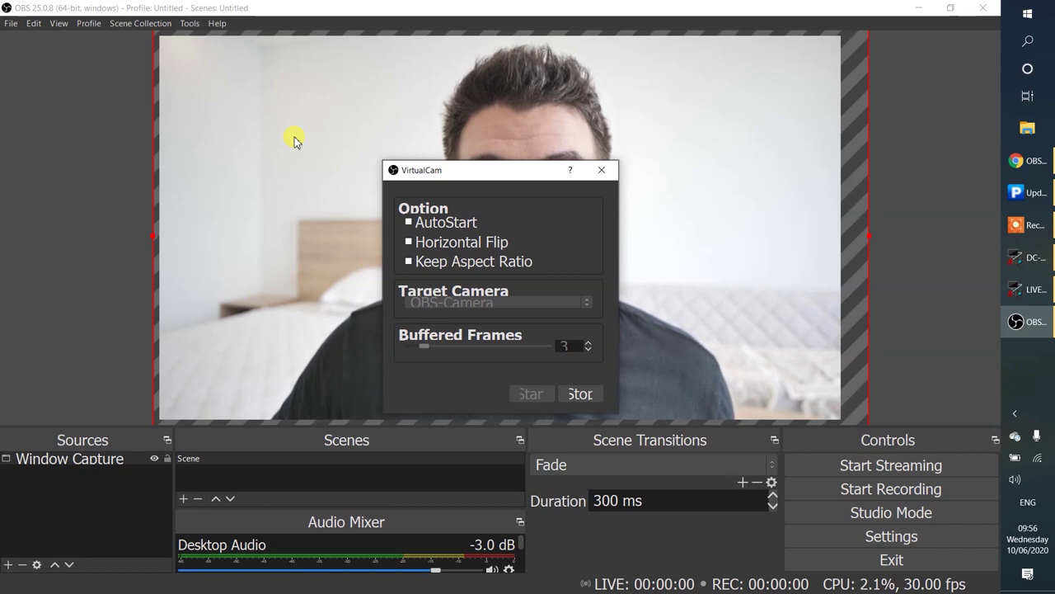
pyautogui.press('super+s')
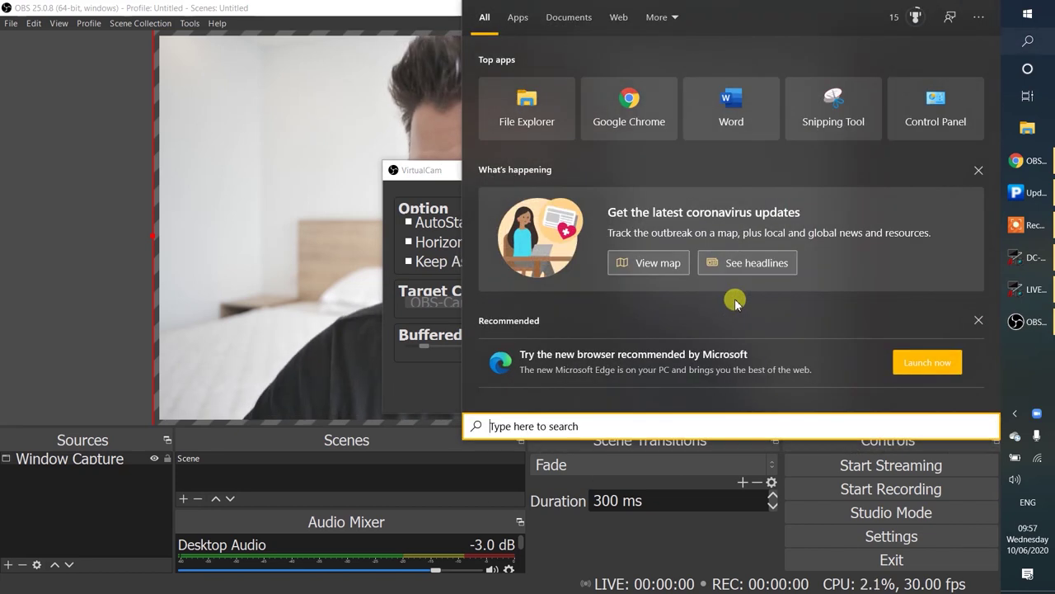
# - Launch Zoom via 'zoo' search and go to its Video settings page
pyautogui.write('zoo')
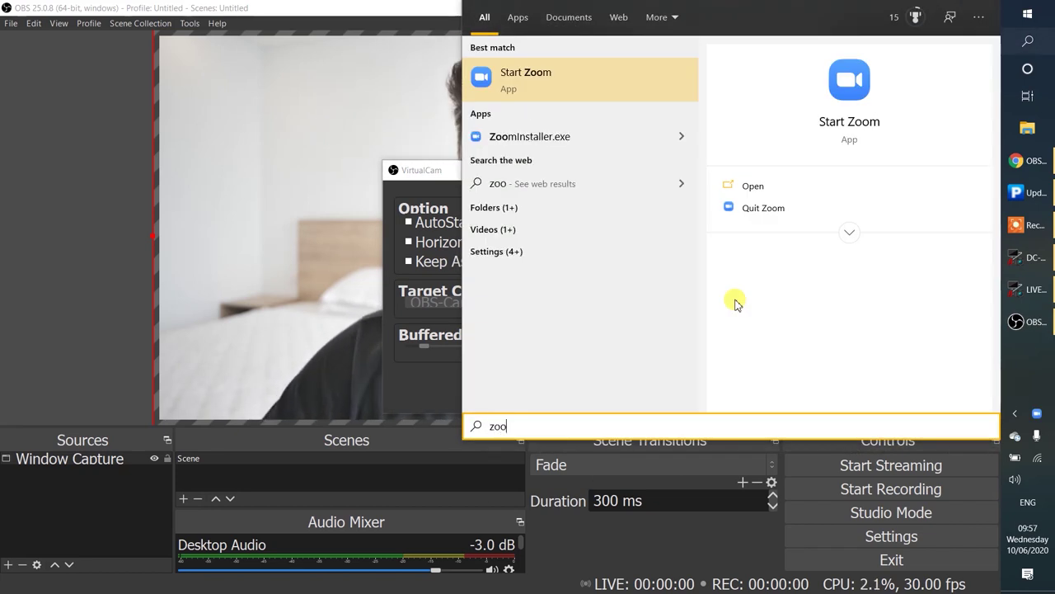
pyautogui.press('Return')
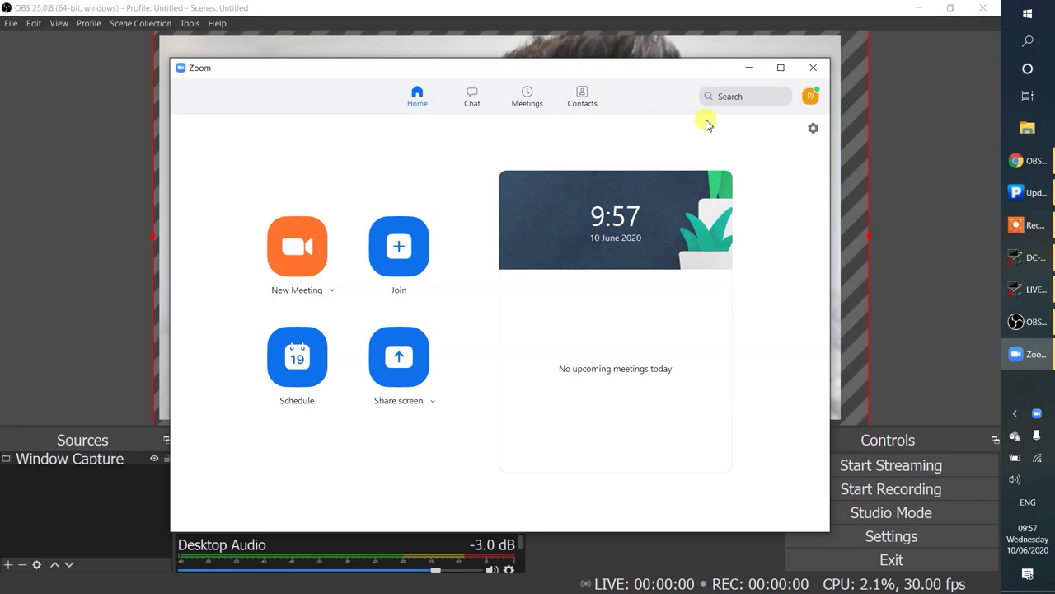
pyautogui.click(812, 130)
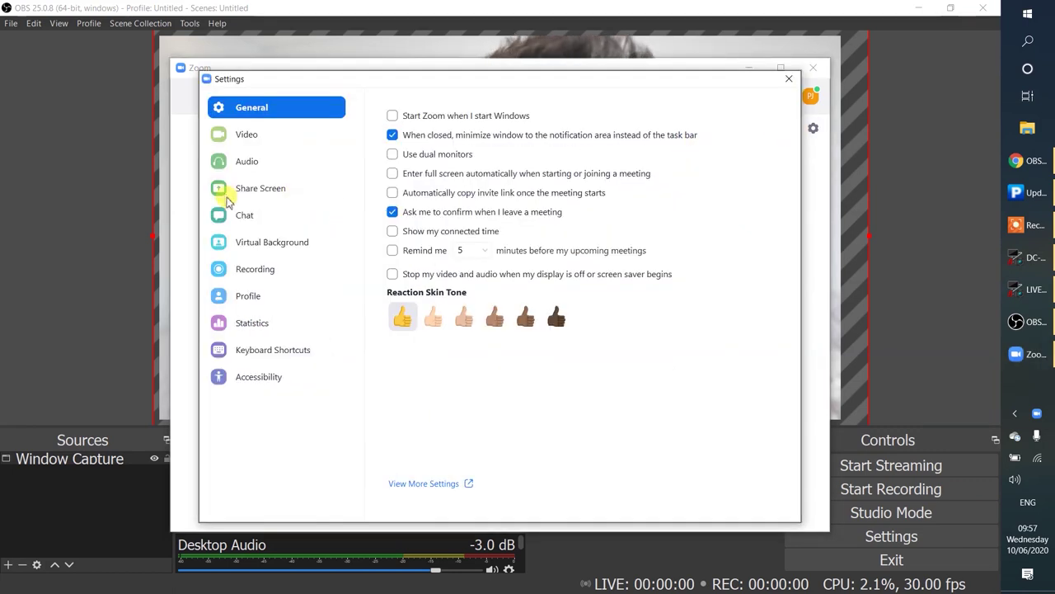
pyautogui.click(276, 144)
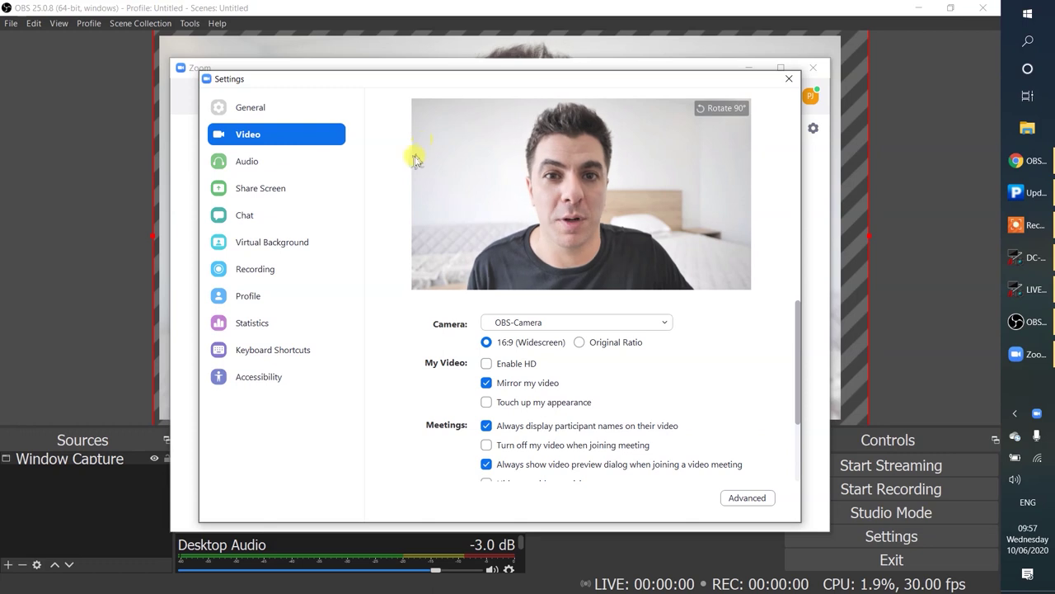
# - After briefly trying the integrated camera, choose OBS-Camera, close Settings, and return to OBS Studio
pyautogui.click(566, 322)
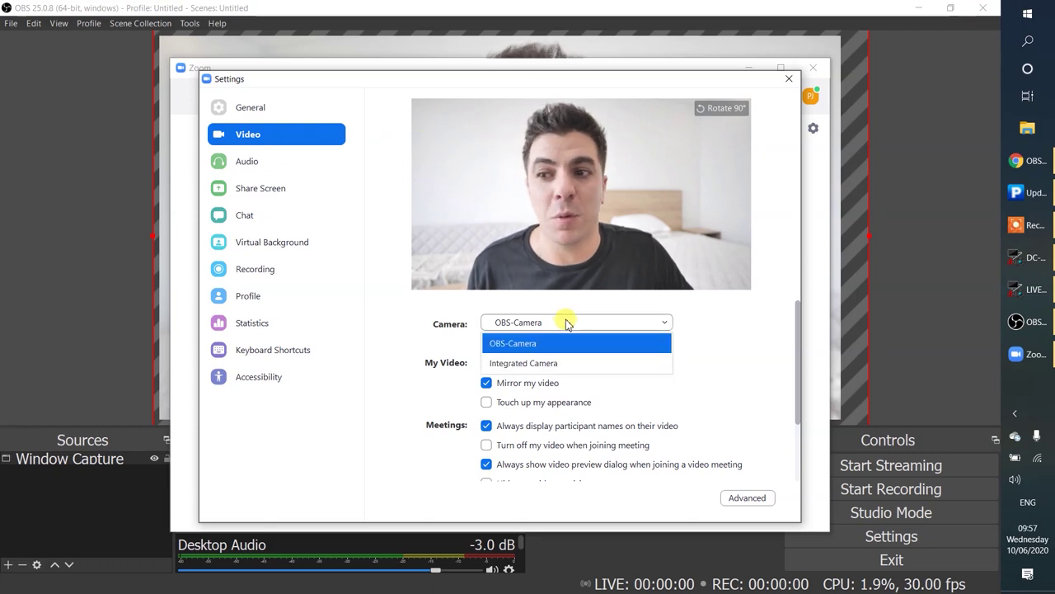
pyautogui.click(550, 362)
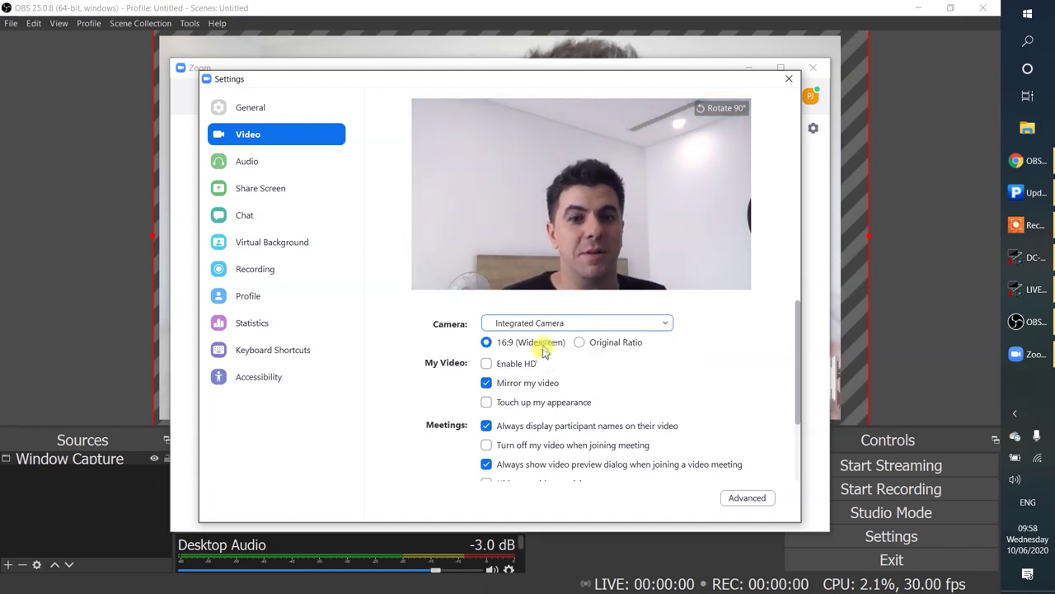
pyautogui.click(598, 325)
pyautogui.click(583, 370)
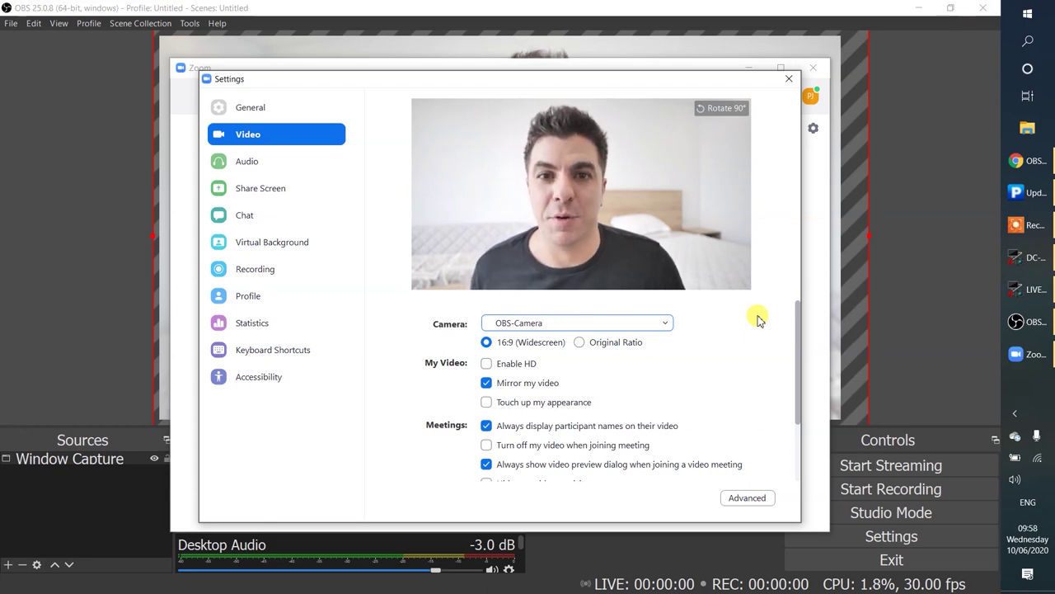
pyautogui.click(788, 81)
pyautogui.click(875, 93)
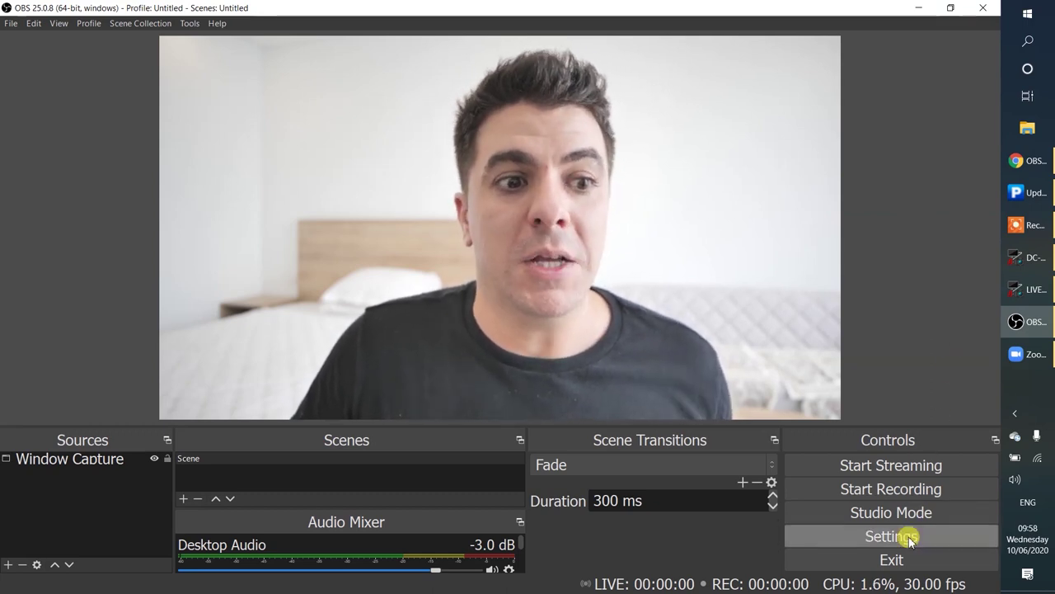
pyautogui.click(861, 534)
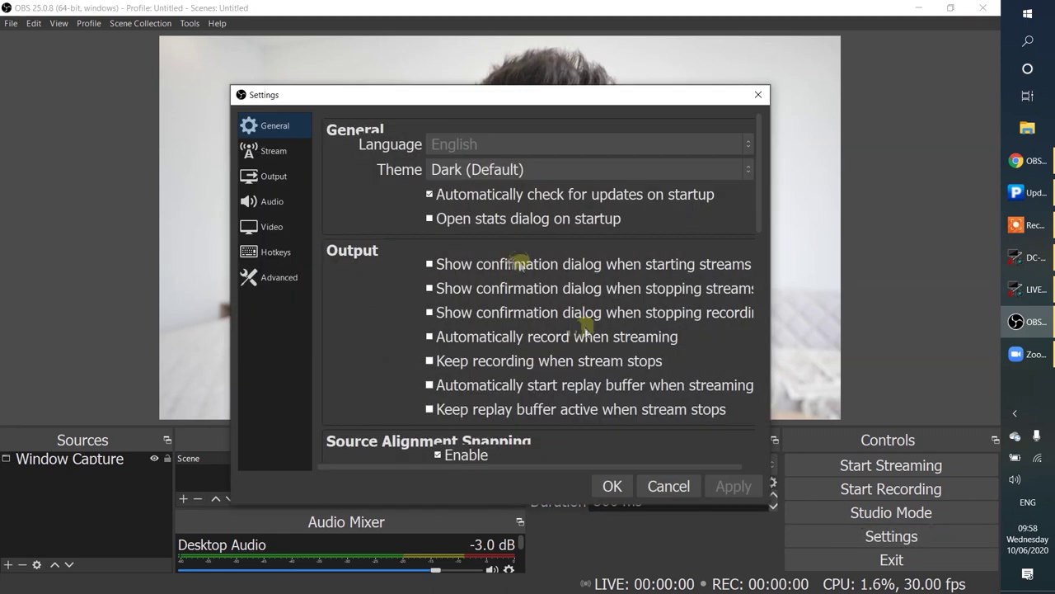
pyautogui.click(269, 157)
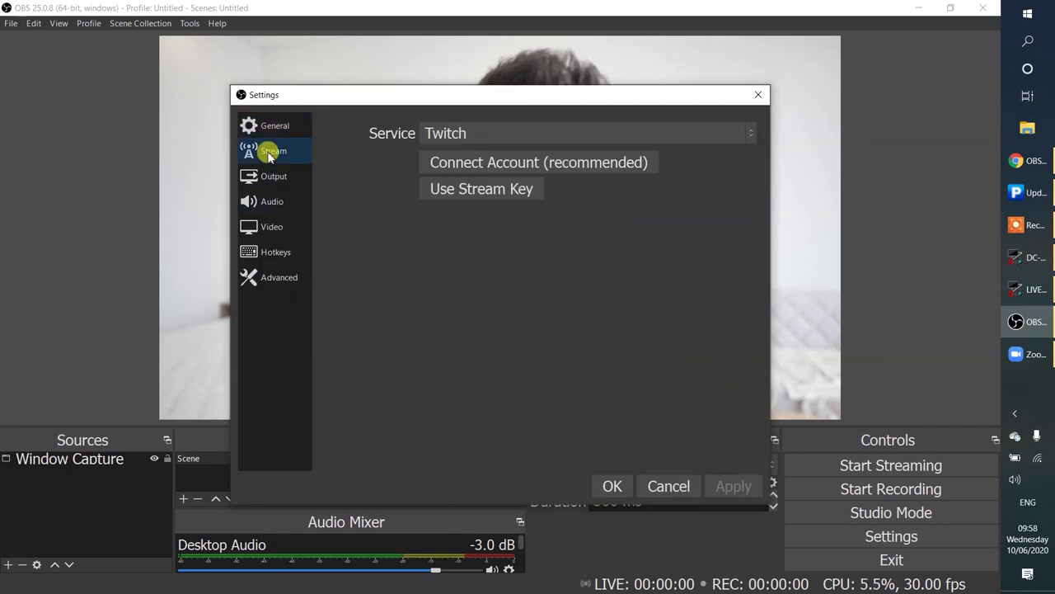
pyautogui.click(669, 488)
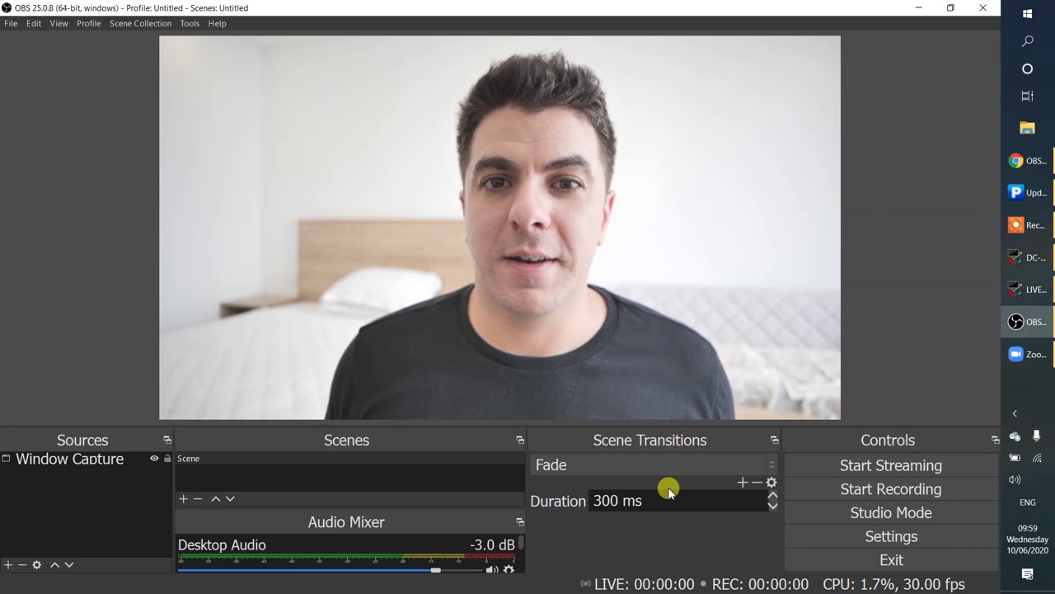